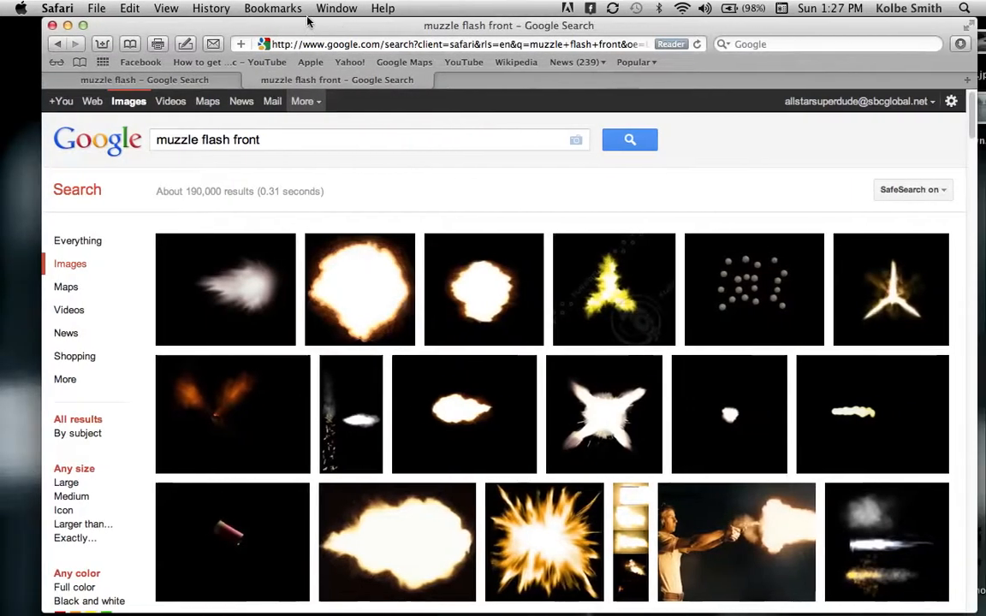
Browse the Google image results for "muzzle flash front" and "Muzzle flash" as reference pictures.
left_click_drag(307, 18, 288, 16)
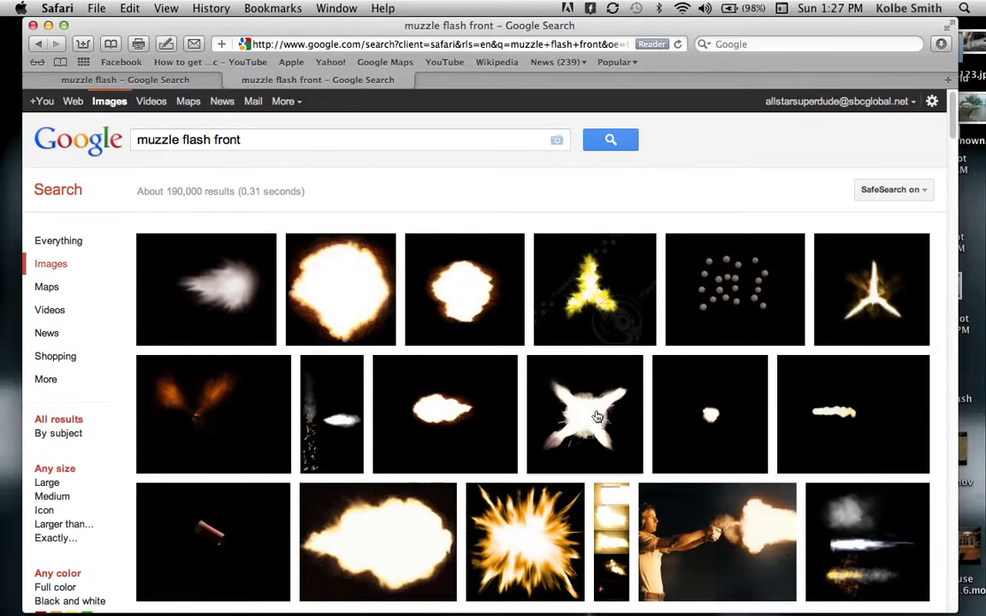
mouse_move(590, 413)
left_click(103, 82)
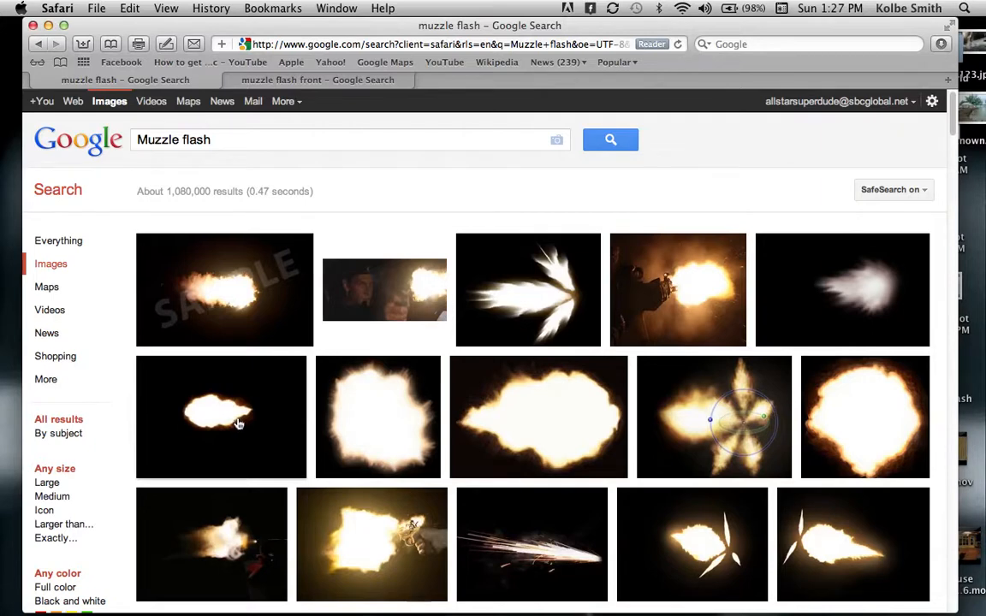
mouse_move(213, 381)
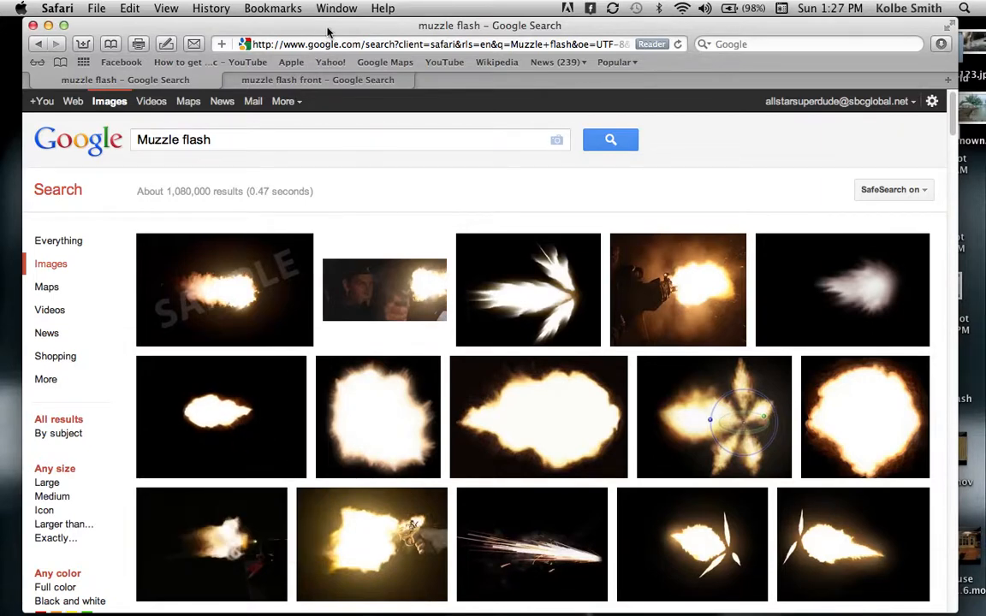
left_click_drag(328, 26, 317, 27)
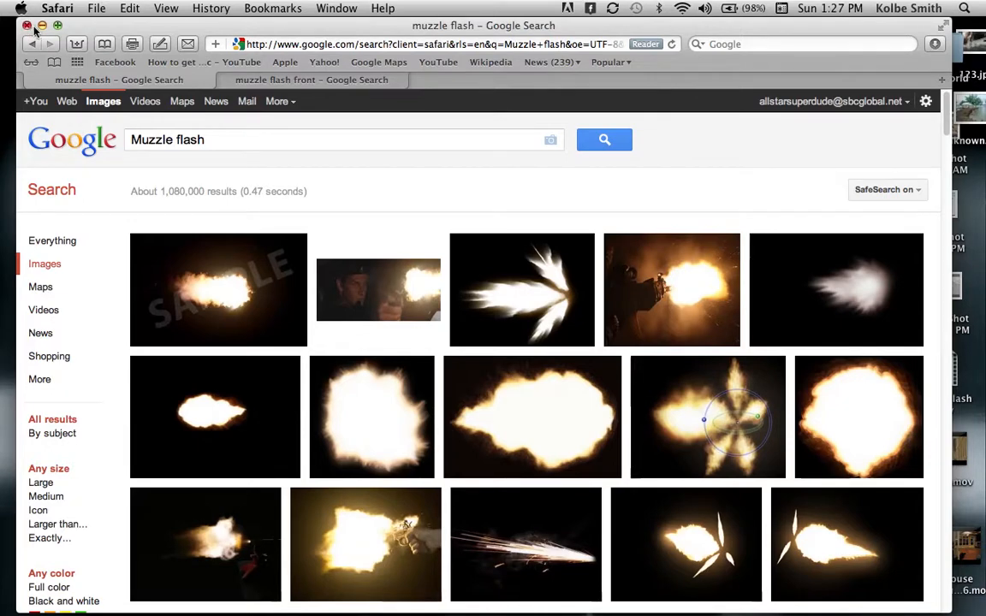
Minimize the browser, switch to After Effects and move its window so the composition and timeline are in view.
left_click(42, 26)
mouse_move(220, 587)
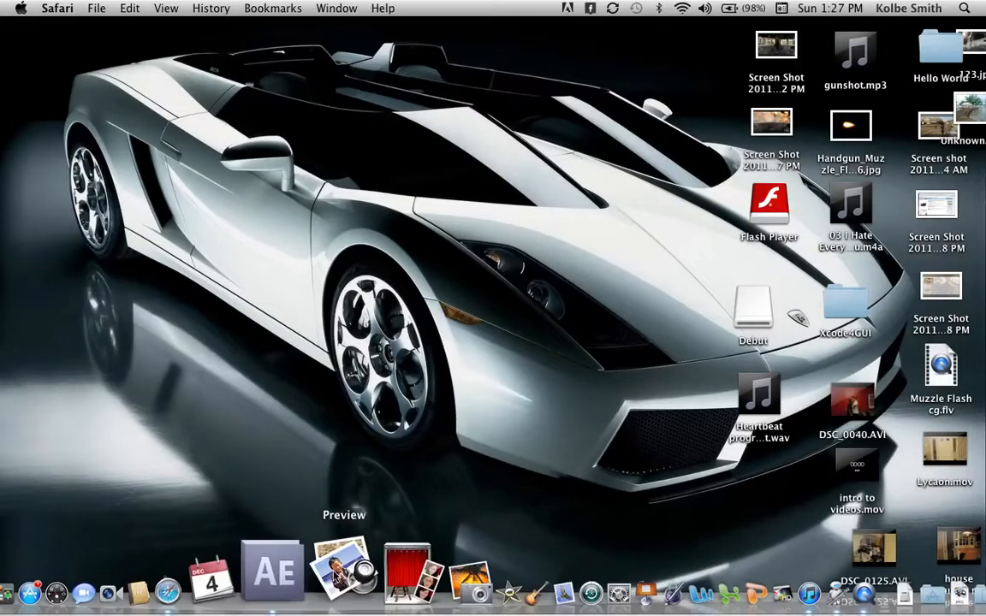
left_click(304, 573)
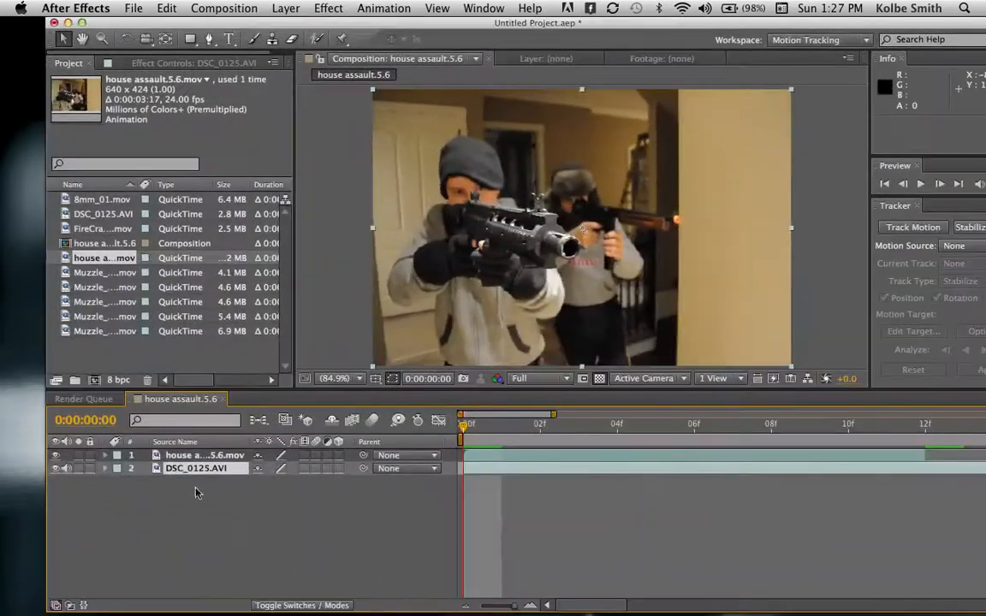
mouse_move(226, 22)
left_mouse_down()
mouse_move(177, 22)
mouse_move(230, 17)
left_mouse_up()
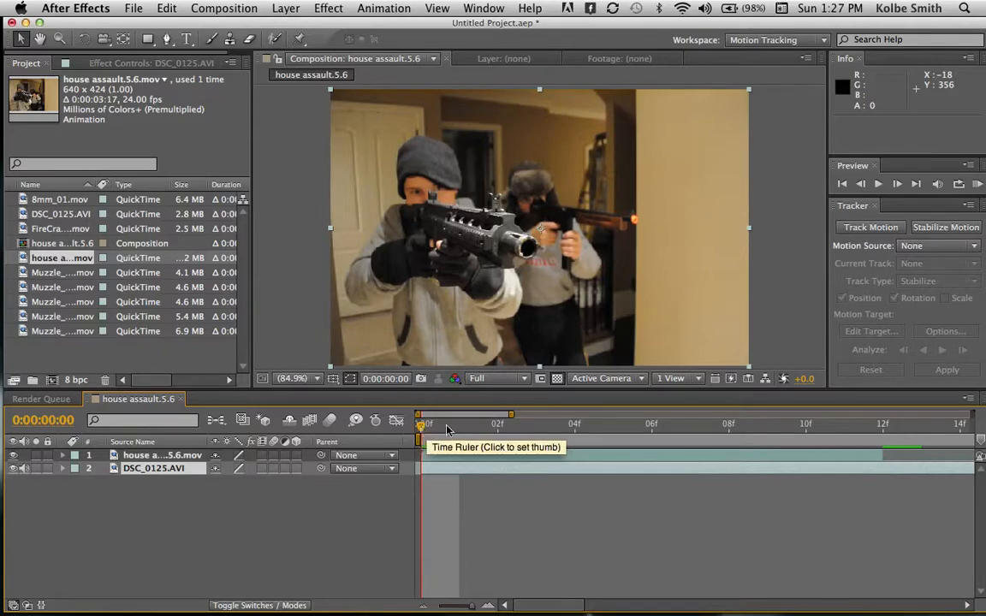
Preview the finished muzzle flash shot in the house assault.5.6 composition and return to the first frame.
key("space")
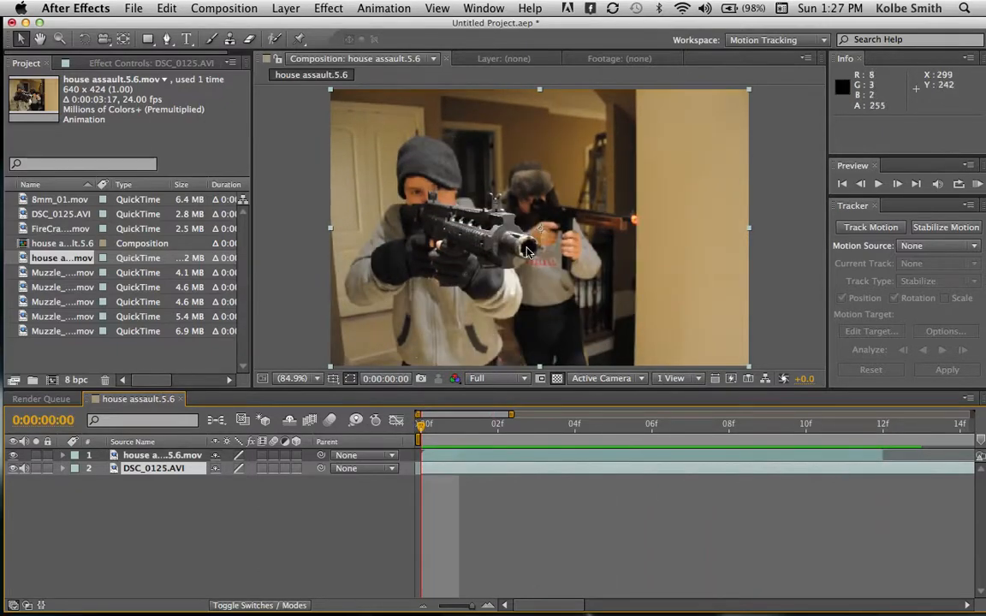
key("space")
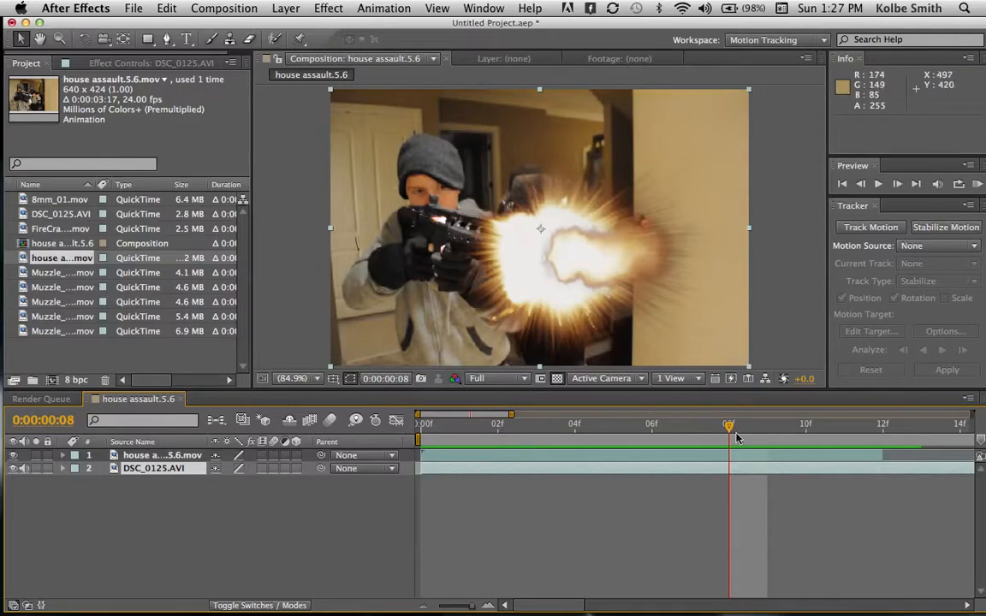
left_click_drag(729, 426, 421, 430)
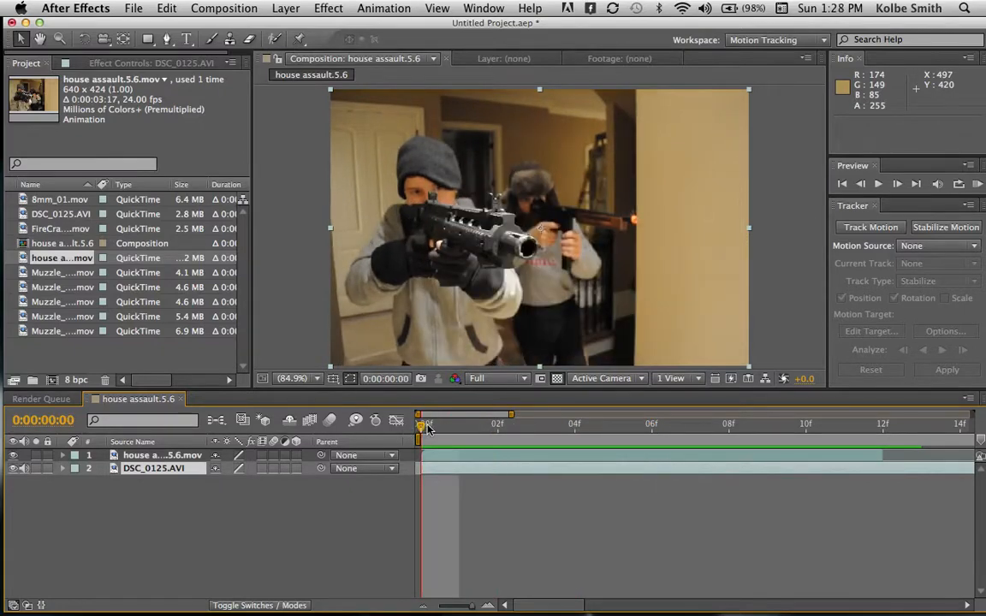
key("space")
key("space")
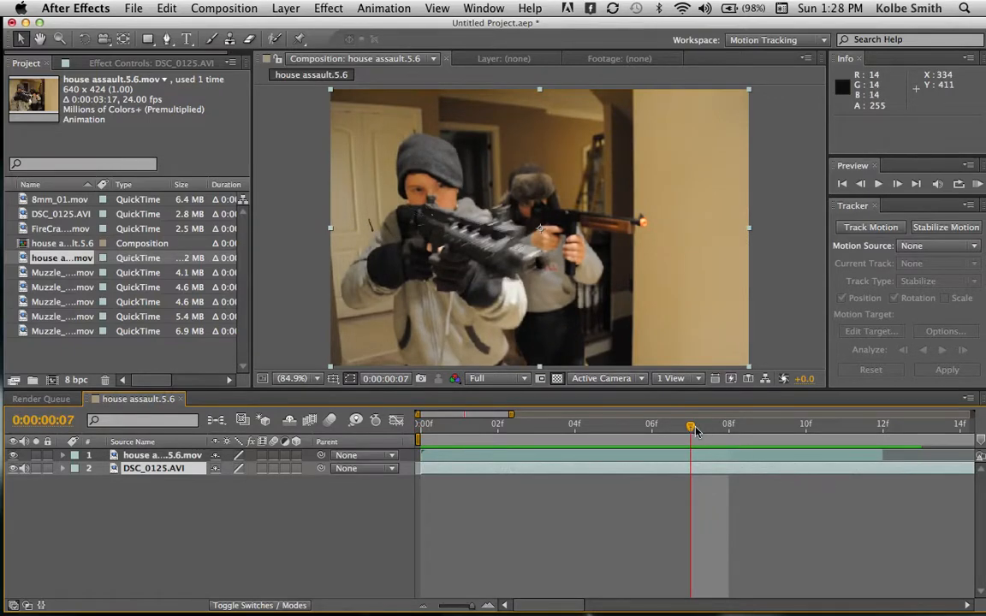
left_click_drag(694, 431, 420, 428)
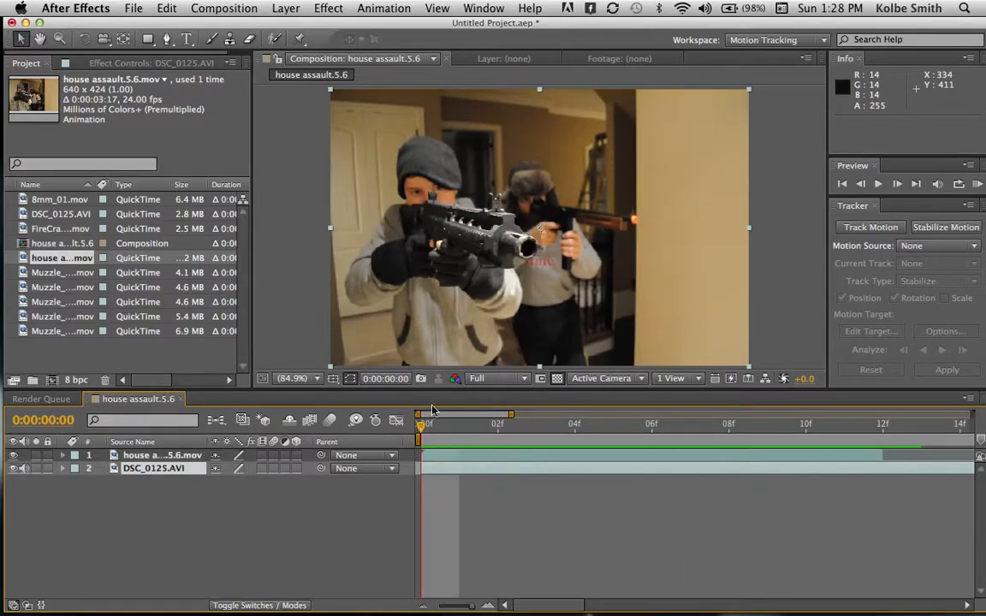
Hide the finished house assault video layer and move the current time to frame 1 of the raw DSC_0125.AVI footage.
left_click(12, 454)
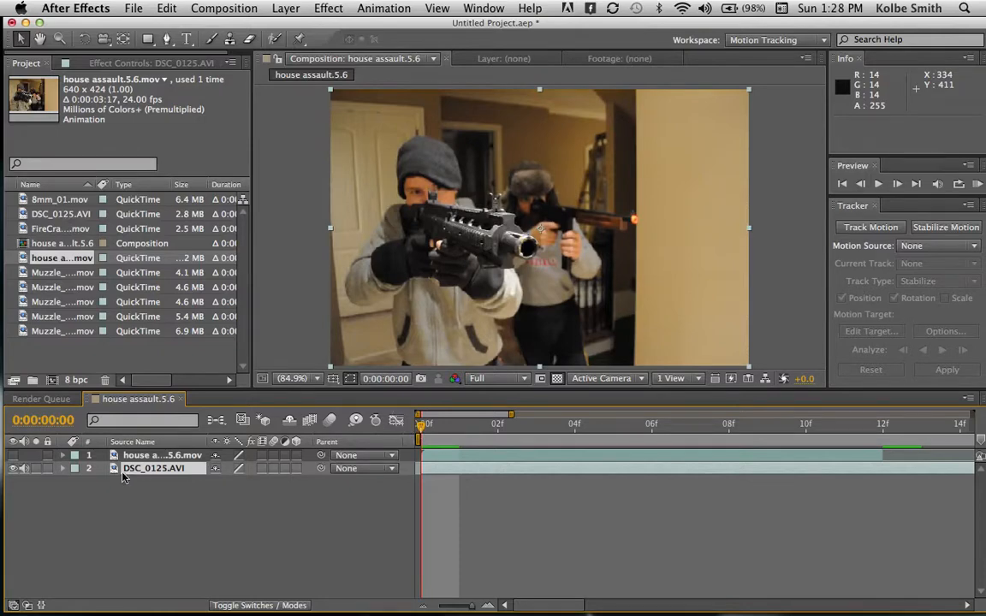
mouse_move(434, 426)
left_mouse_down()
mouse_move(570, 431)
mouse_move(433, 430)
left_mouse_up()
left_click(458, 427)
mouse_move(459, 427)
left_mouse_down()
mouse_move(545, 427)
mouse_move(463, 430)
left_mouse_up()
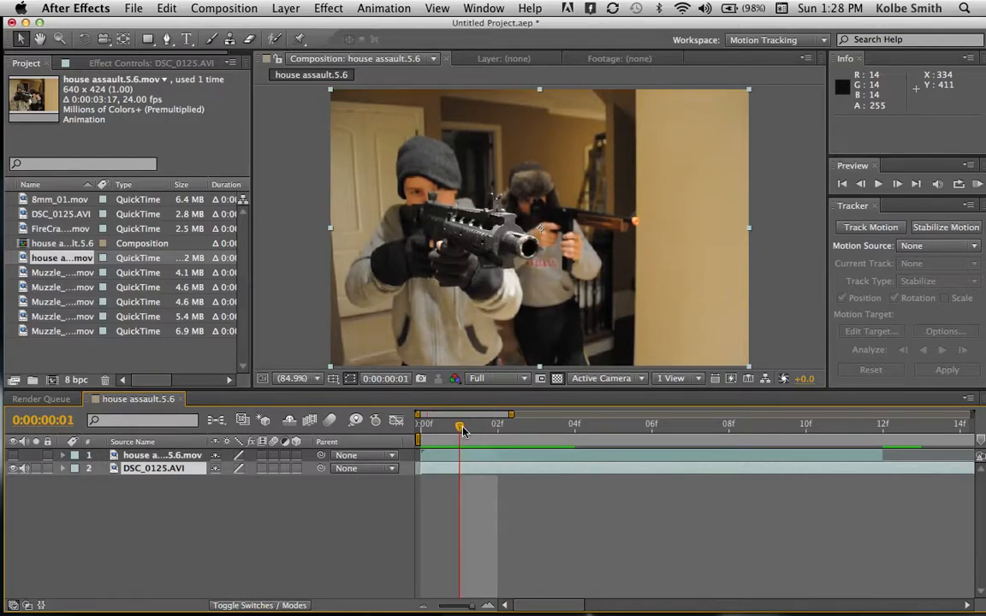
Add Muzzle_Flash_Straight_05.mov above DSC_0125.AVI starting at frame 1 and place it over the front gun's barrel at about 336.5, 237.9.
left_click(83, 316)
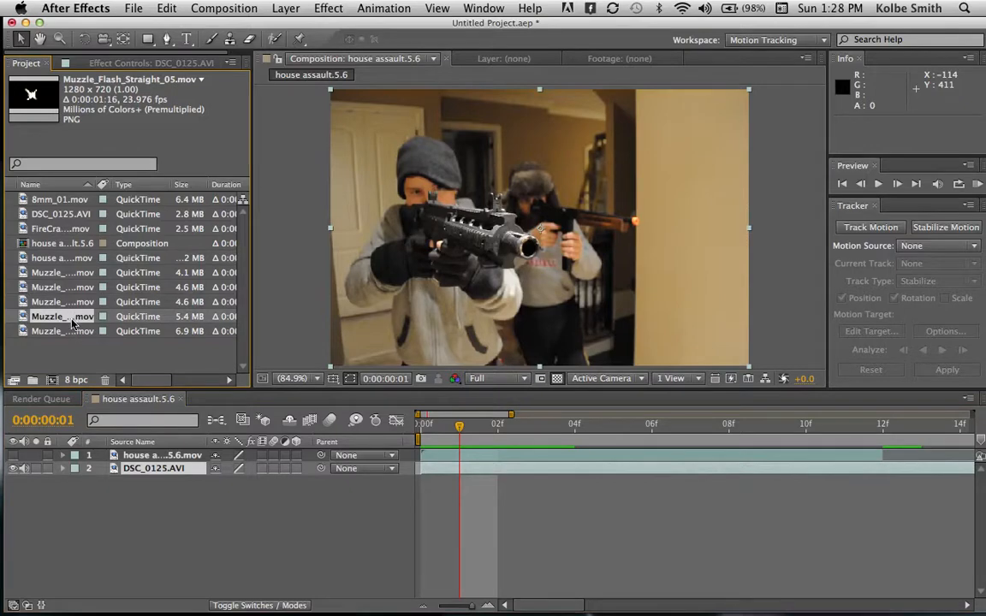
left_click_drag(72, 323, 466, 467)
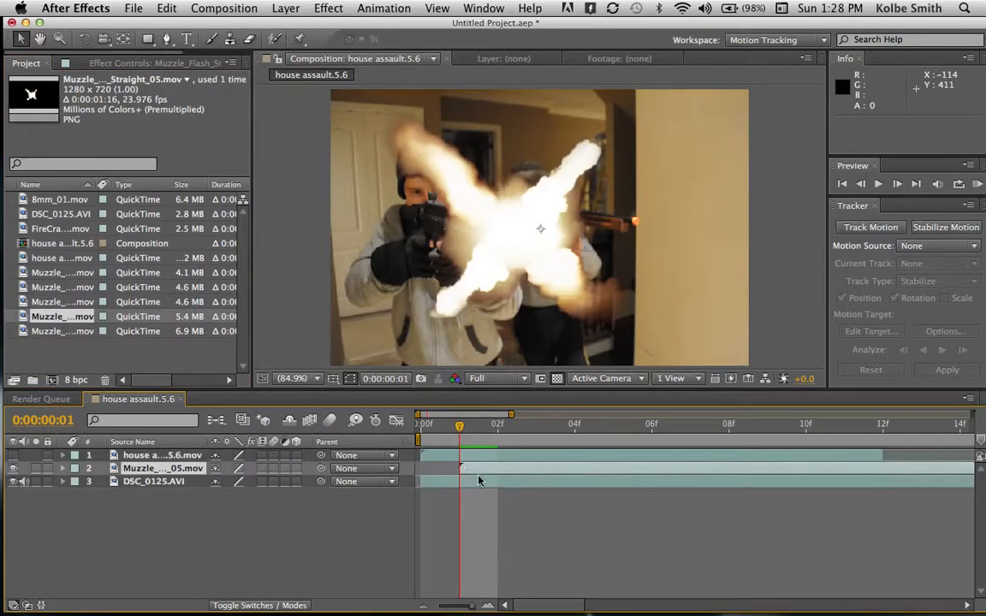
left_click_drag(516, 243, 531, 259)
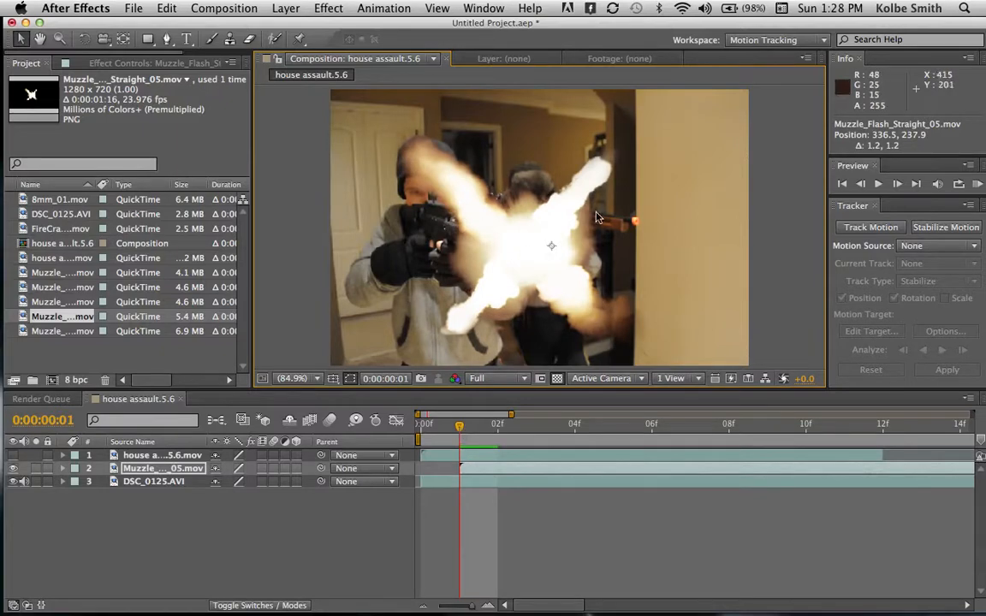
left_click_drag(483, 28, 442, 26)
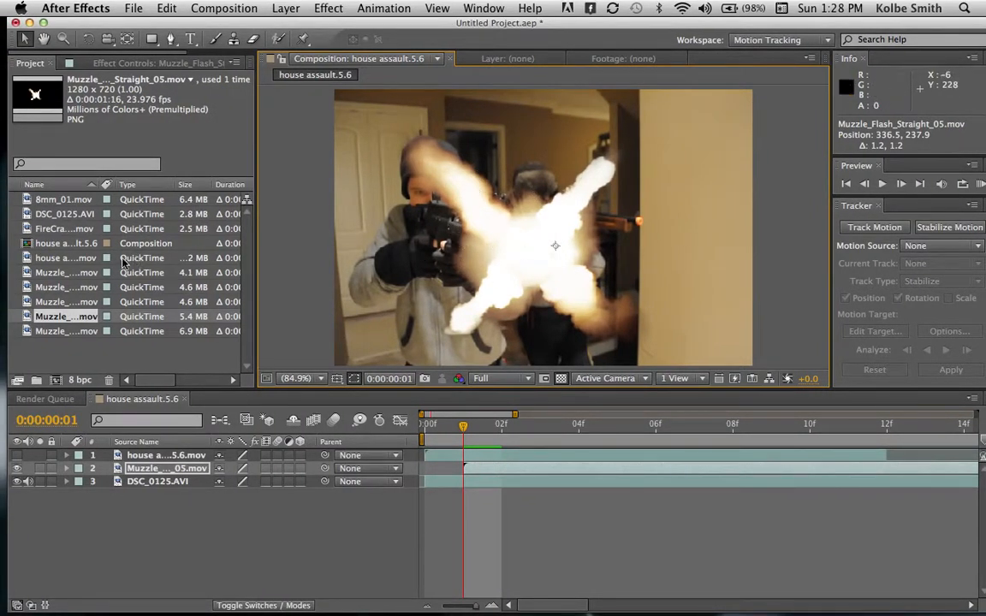
Look up the Screen option among the blending modes for the Muzzle_Flash_Straight_05.mov layer.
left_click(286, 9)
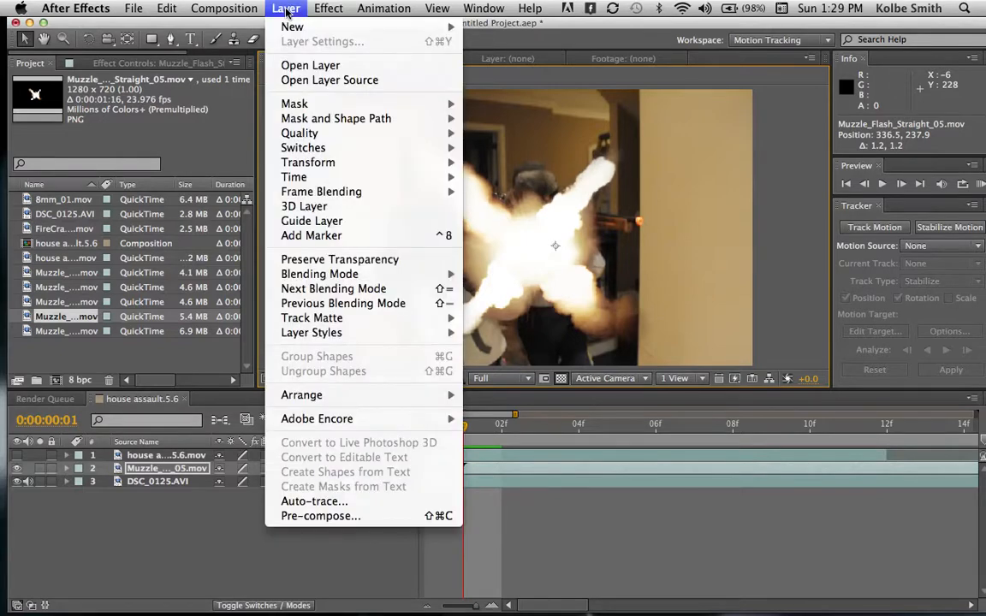
mouse_move(308, 274)
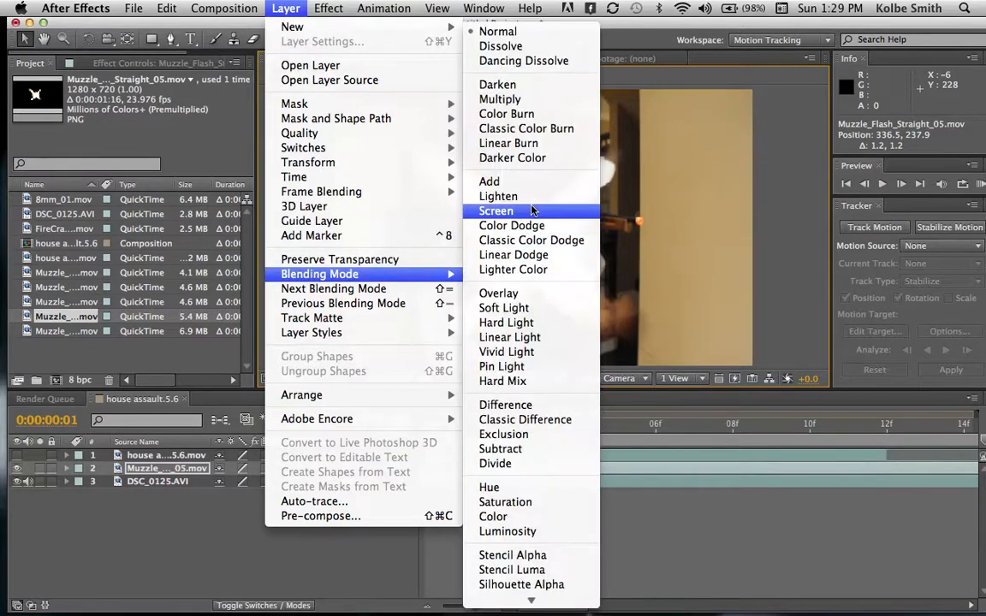
left_click(578, 221)
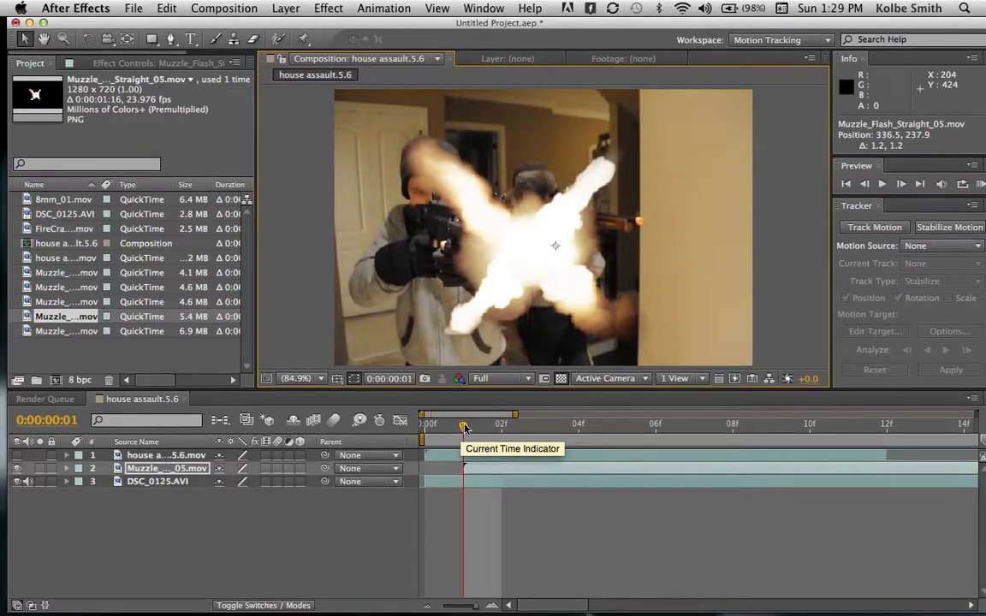
Trim the Muzzle_Flash_Straight_05.mov layer to a one-frame duration at frame 1 and scrub over it to check.
left_click_drag(443, 430, 467, 430)
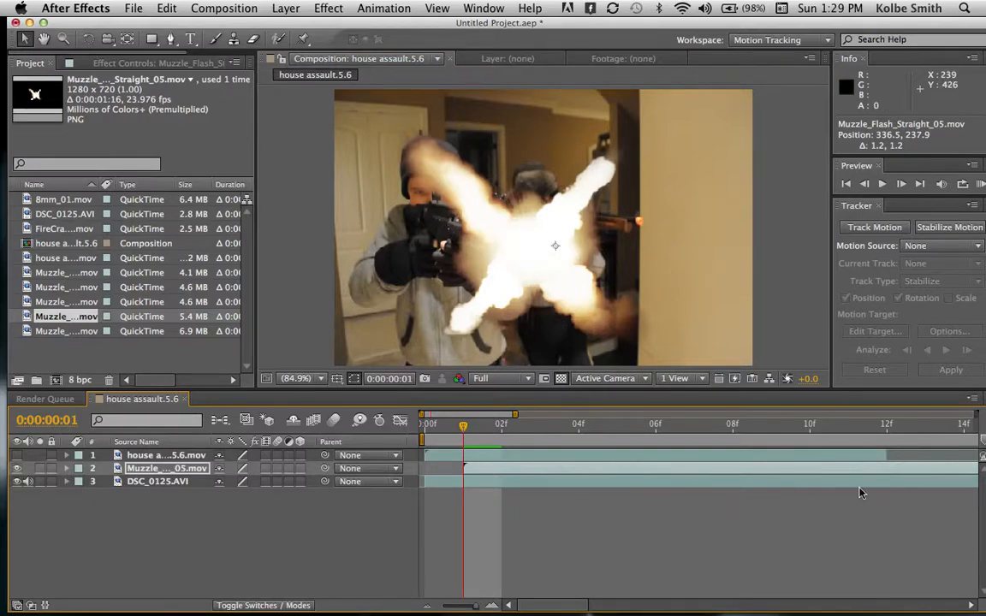
scroll(875, 474, "right", 5)
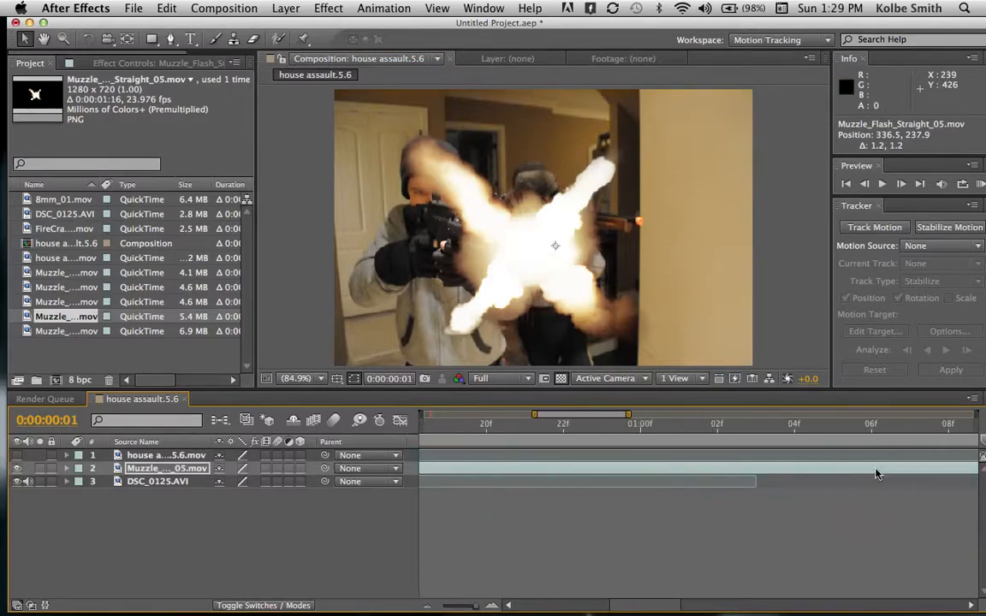
left_click_drag(874, 473, 500, 469)
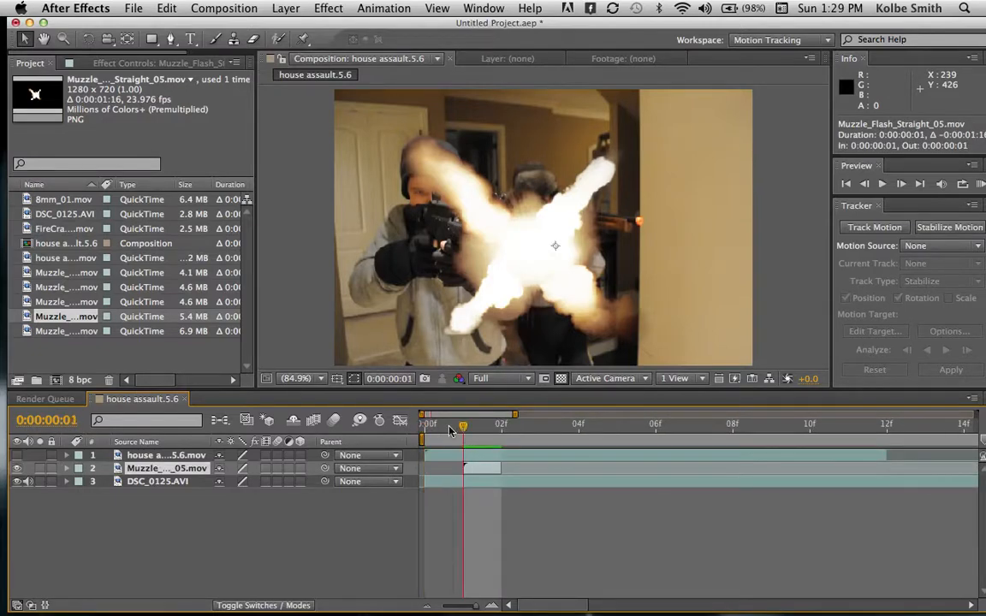
mouse_move(463, 427)
left_mouse_down()
mouse_move(511, 429)
mouse_move(463, 428)
left_mouse_up()
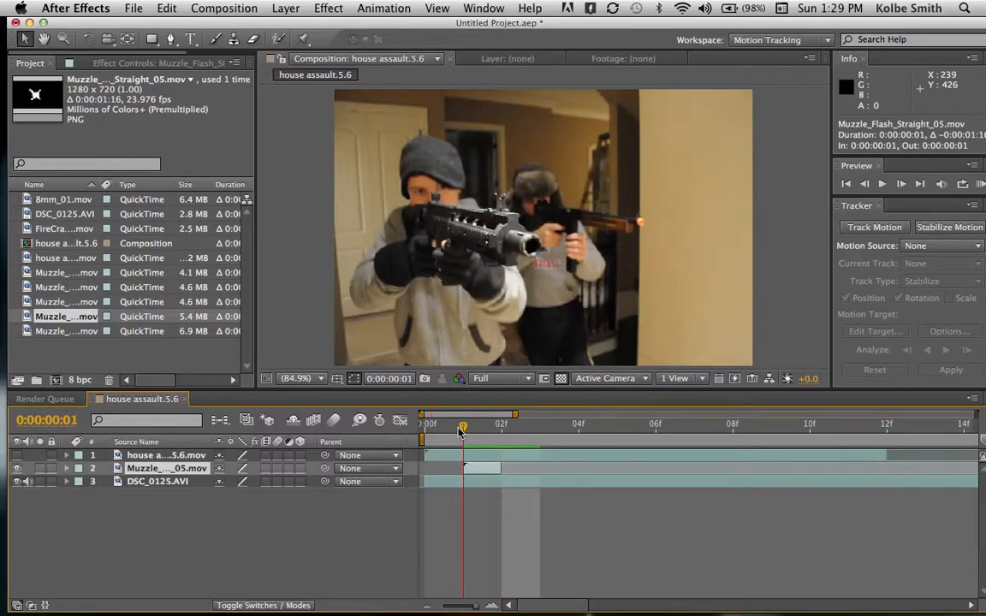
Add Muzzle_Flash_14.mov above the first flash layer at frame 1 and place it in front of the barrel at about 532, 272.
left_click(68, 287)
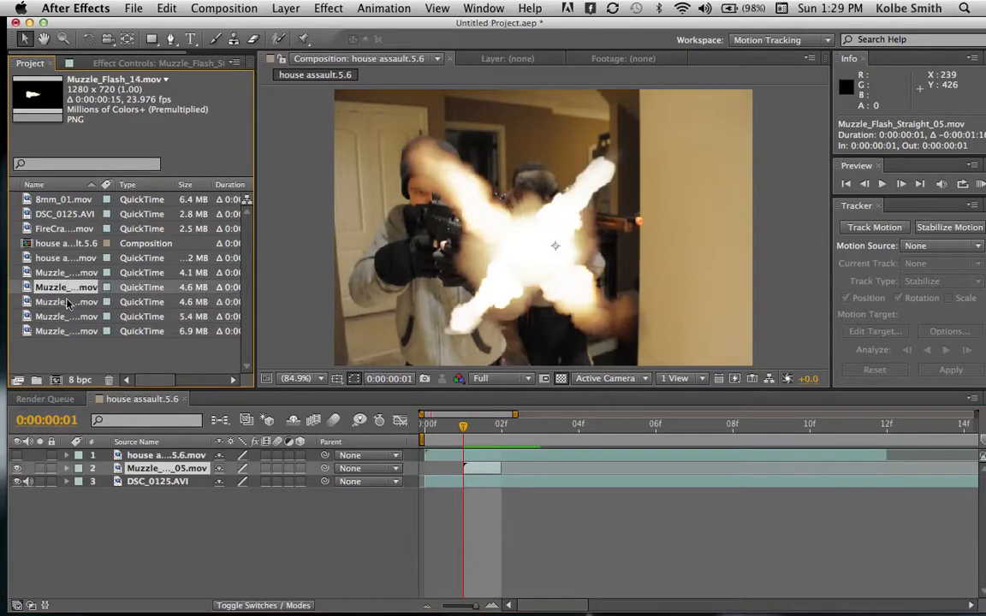
left_click_drag(75, 291, 464, 464)
left_click_drag(453, 203, 595, 257)
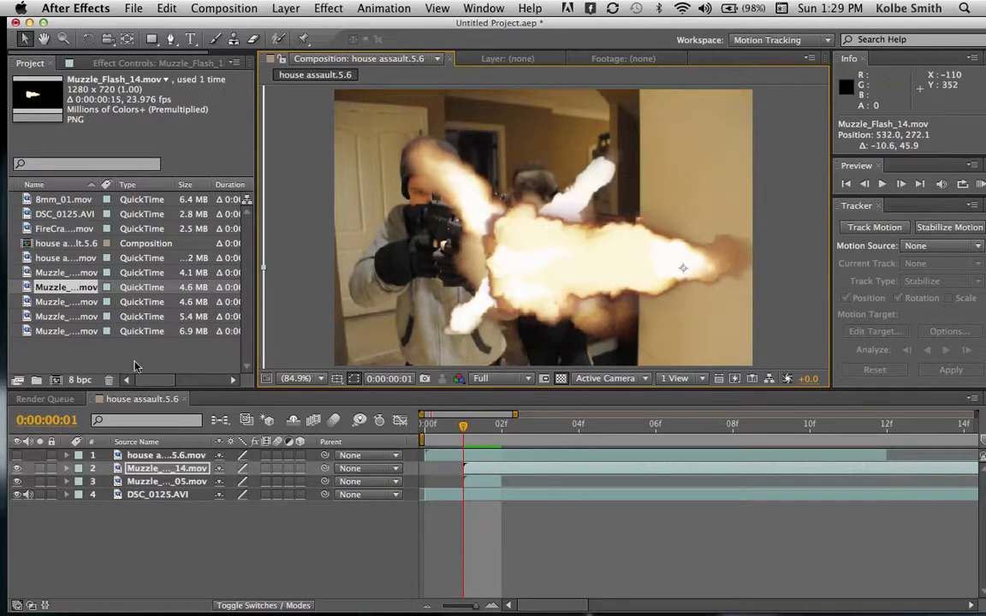
Scale the Muzzle_Flash_14.mov layer down to 67% and reposition it at about 489.6, 239.1, next to the straight flash.
left_click(67, 469)
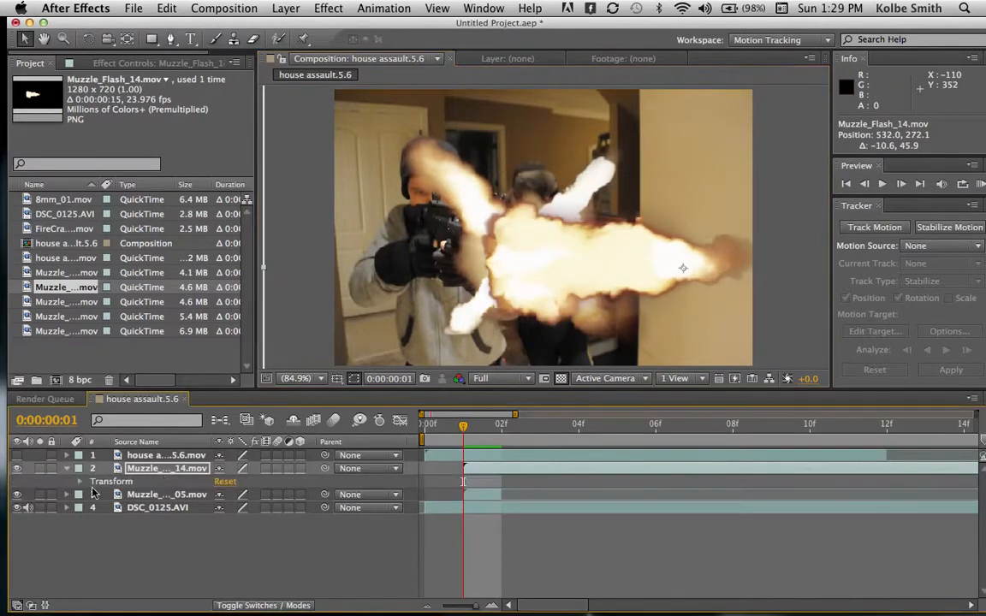
left_click(80, 482)
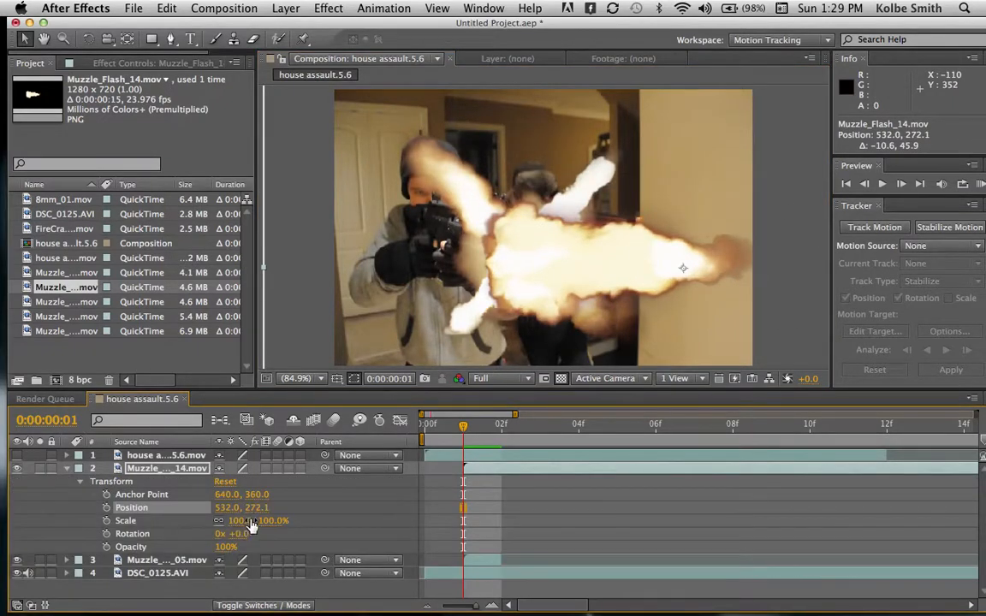
left_click_drag(266, 524, 249, 525)
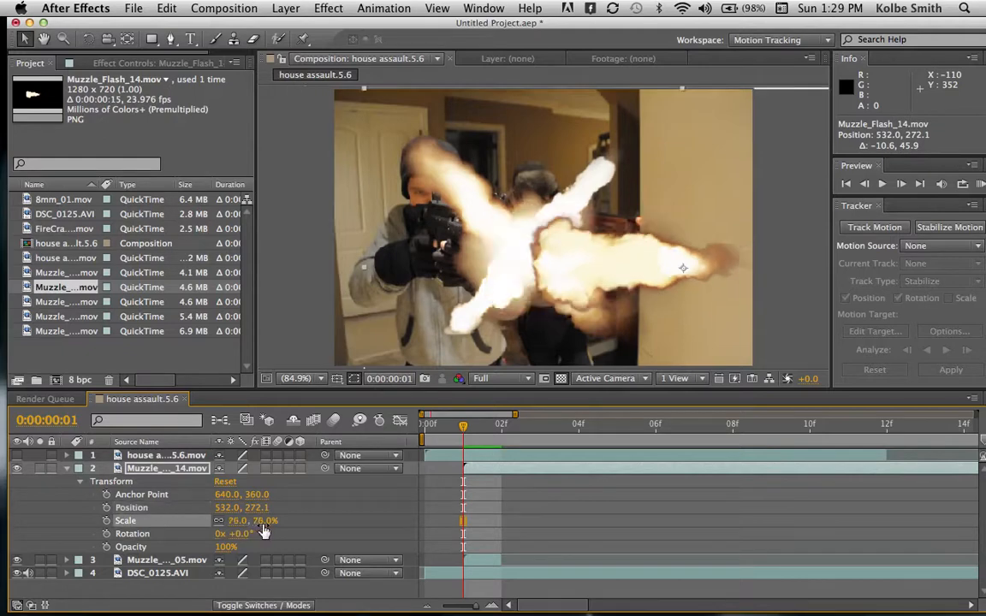
left_click_drag(608, 266, 589, 266)
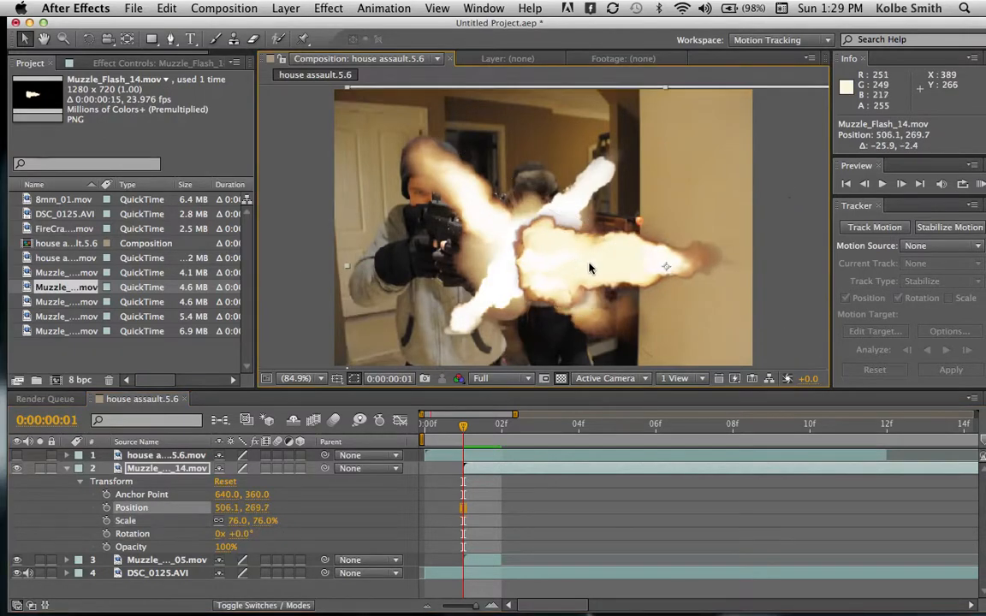
left_click_drag(261, 521, 261, 529)
left_click_drag(581, 296, 569, 273)
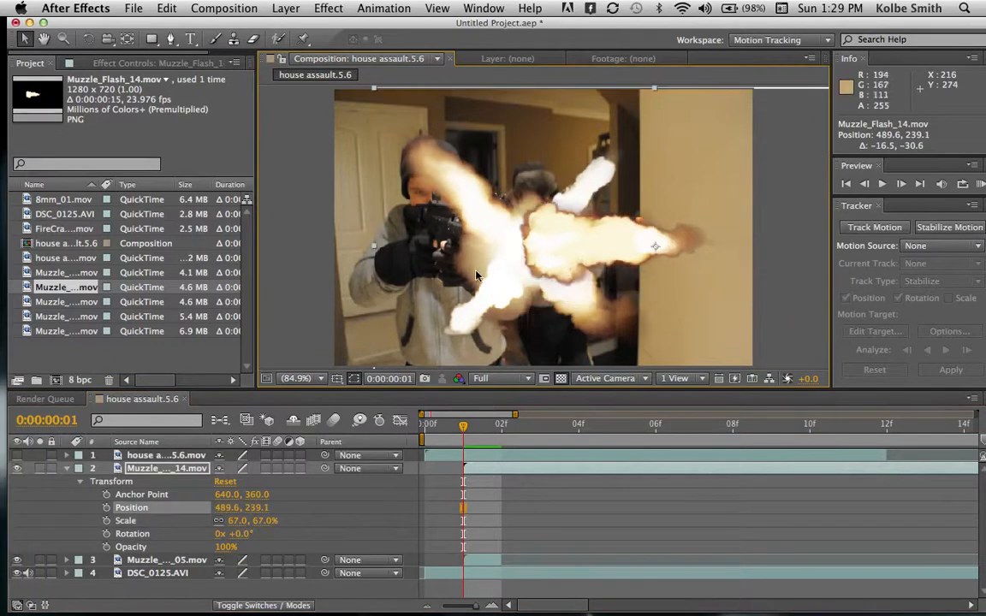
Make the Muzzle_Flash_14.mov layer 3D, set its Y rotation to 31° and move it to about 465.7, 264.3.
left_click(299, 468)
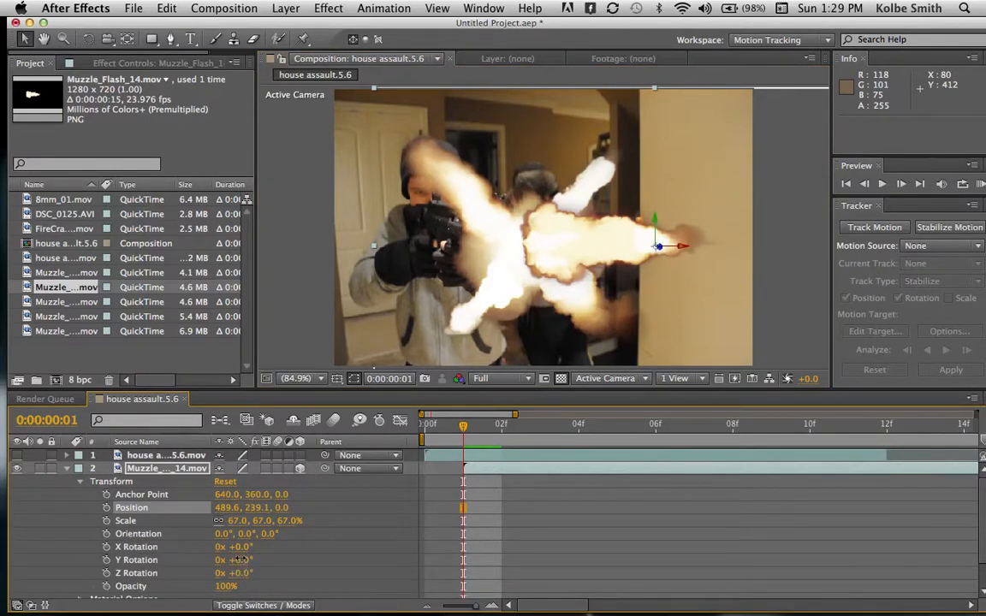
left_click_drag(237, 560, 265, 558)
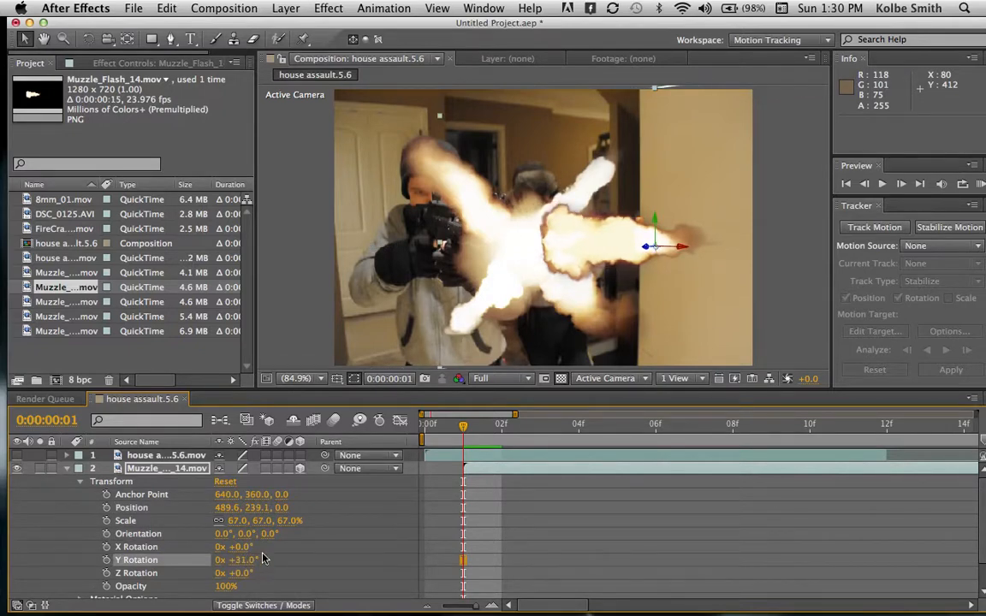
mouse_move(585, 250)
left_mouse_down()
mouse_move(567, 268)
mouse_move(582, 260)
left_mouse_up()
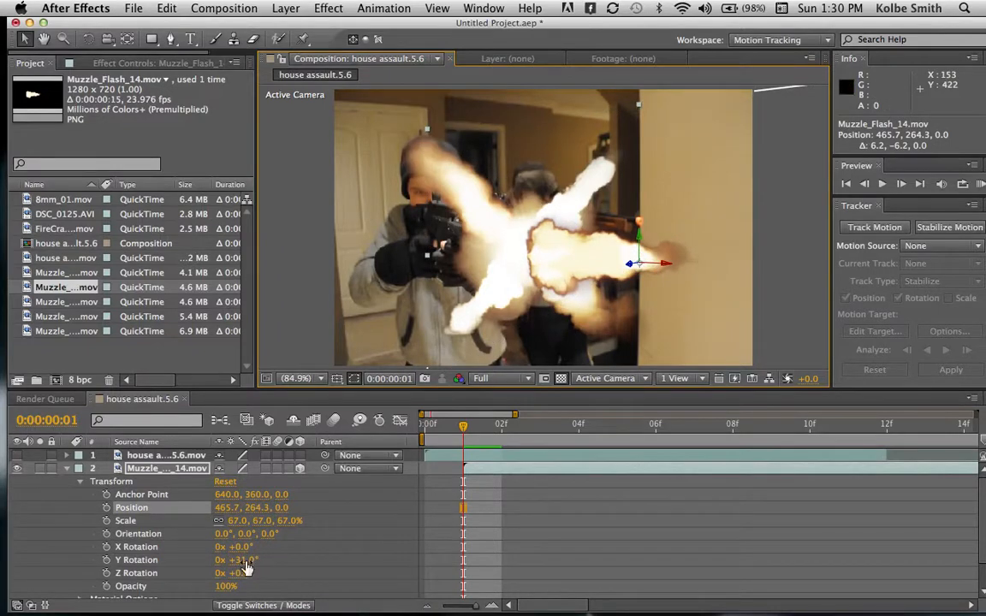
Set the Muzzle_Flash_14.mov layer's Z rotation to 7° and move it to about 472.5, 272.5.
left_click_drag(243, 572, 244, 572)
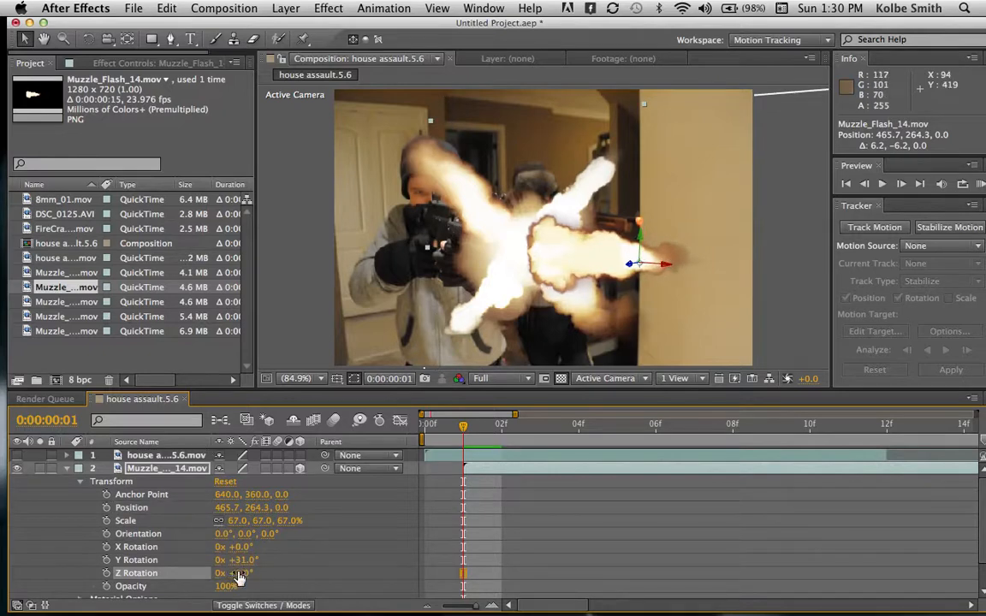
left_click_drag(243, 572, 247, 573)
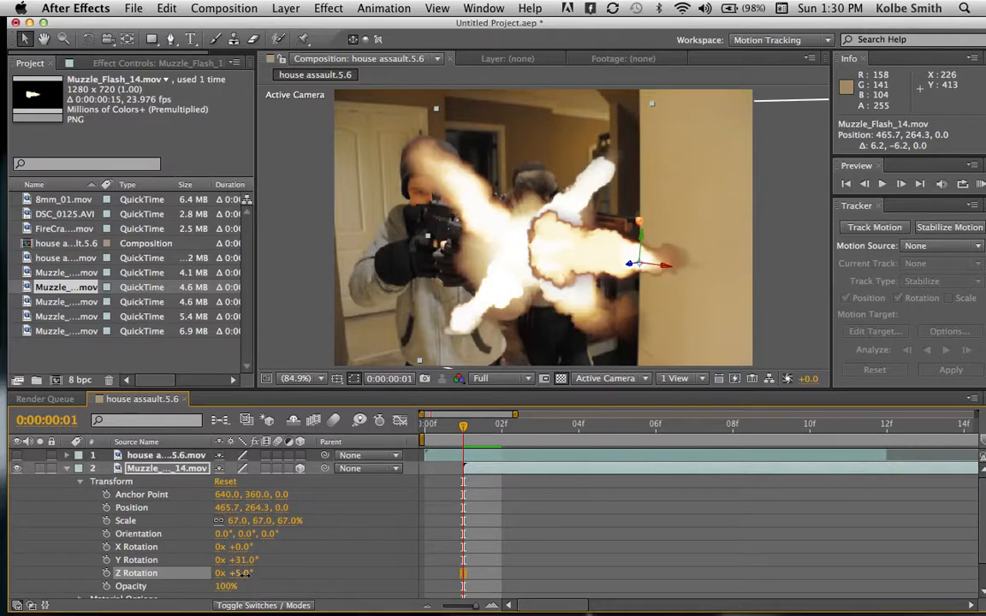
left_click_drag(243, 575, 246, 573)
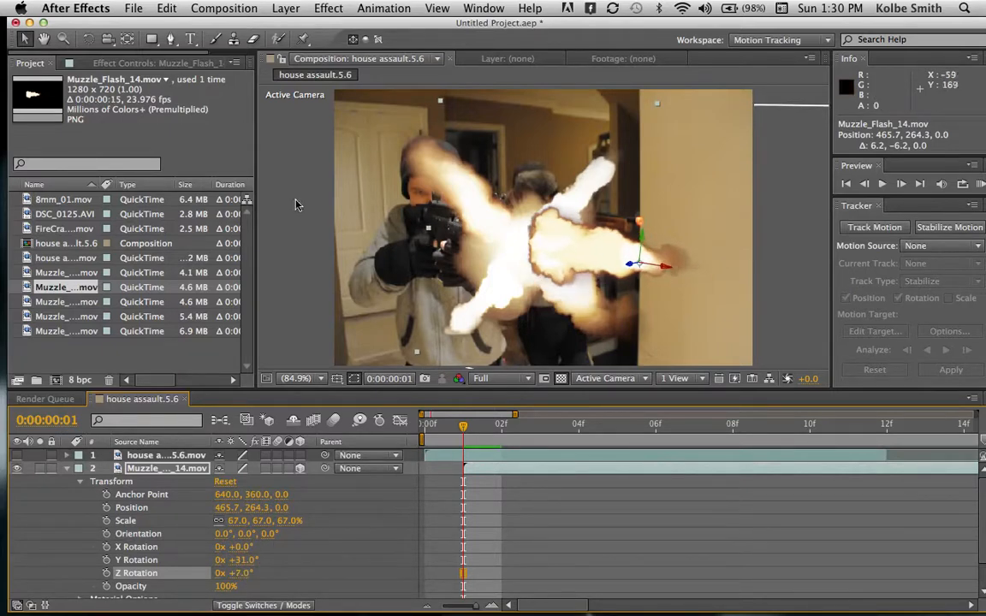
left_click_drag(498, 176, 500, 178)
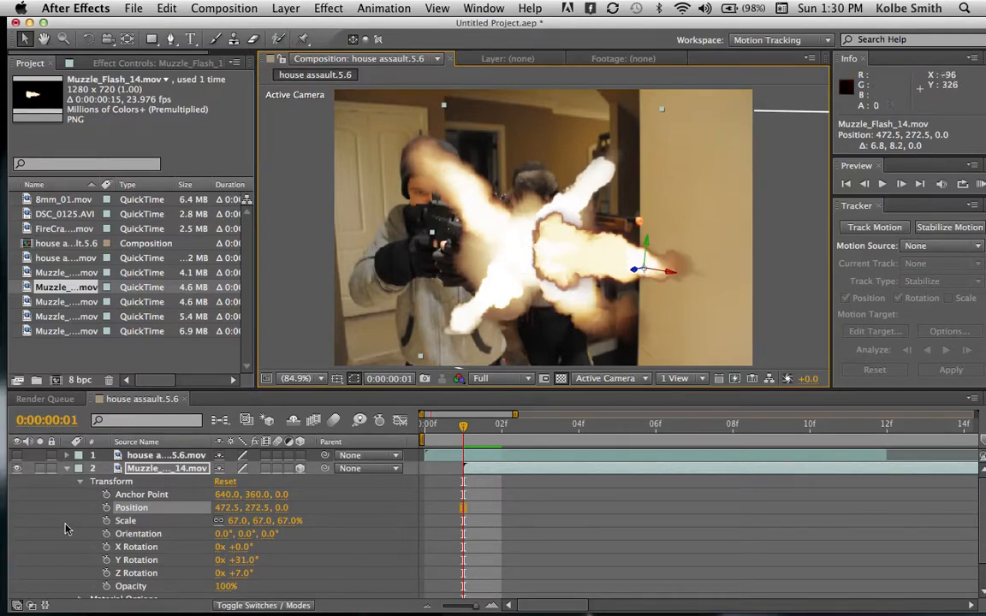
left_click(79, 482)
left_click(66, 469)
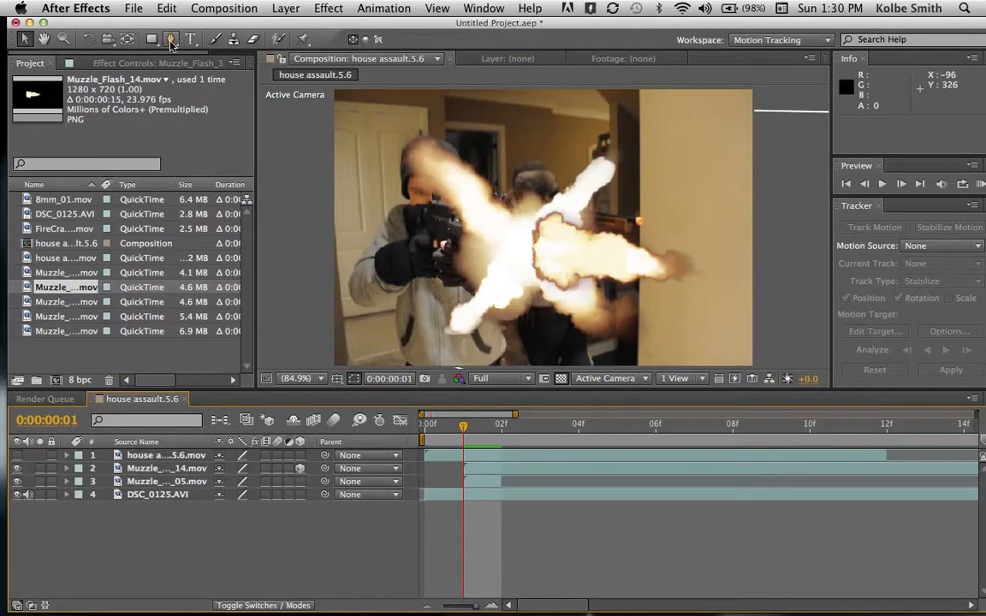
left_click(170, 41)
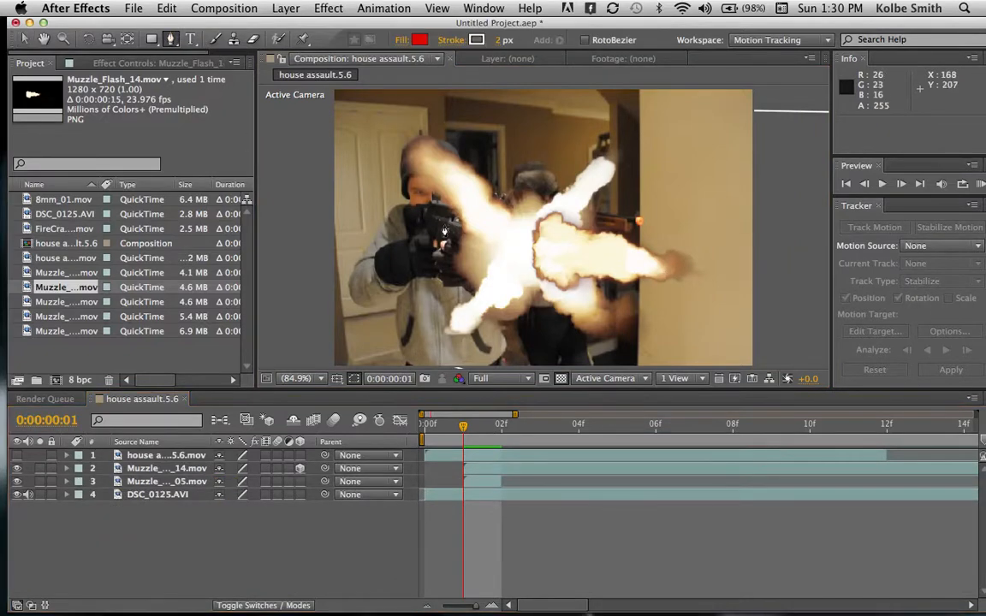
left_click(540, 222)
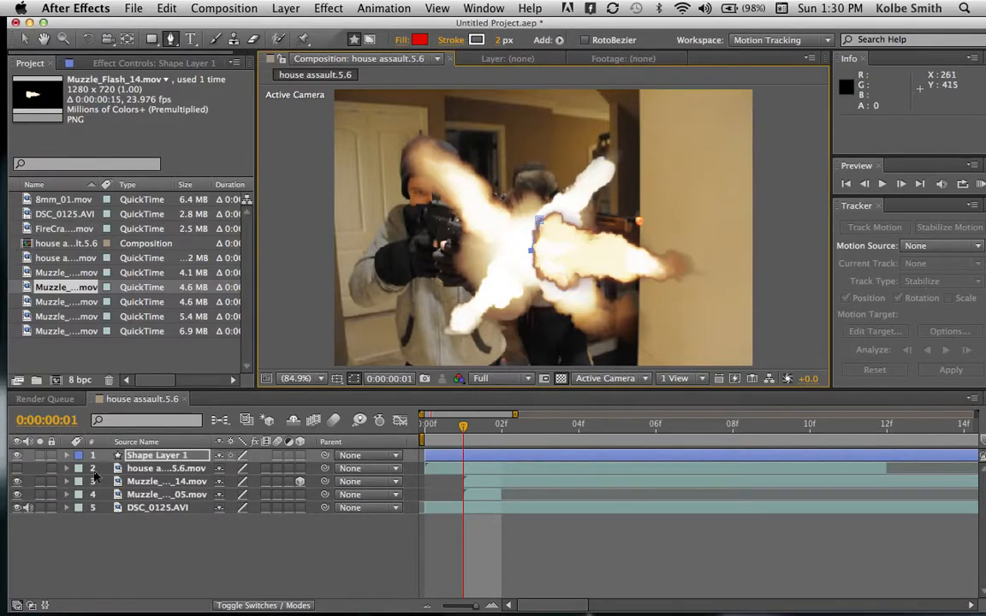
left_click(135, 457)
key("Delete")
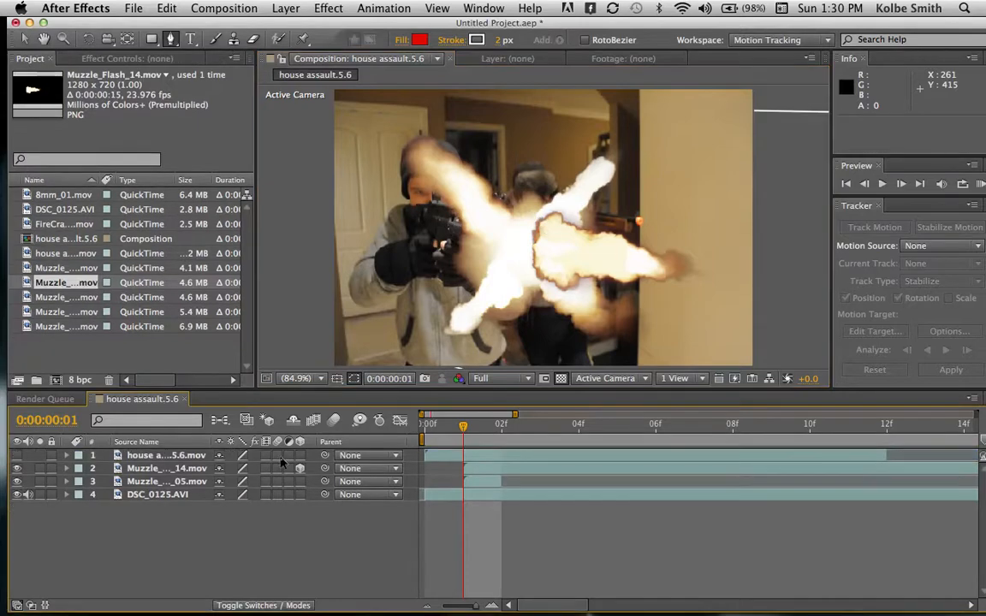
Trace a Pen tool mask on the Muzzle_Flash_14.mov layer around the outline of its flash.
left_click(171, 482)
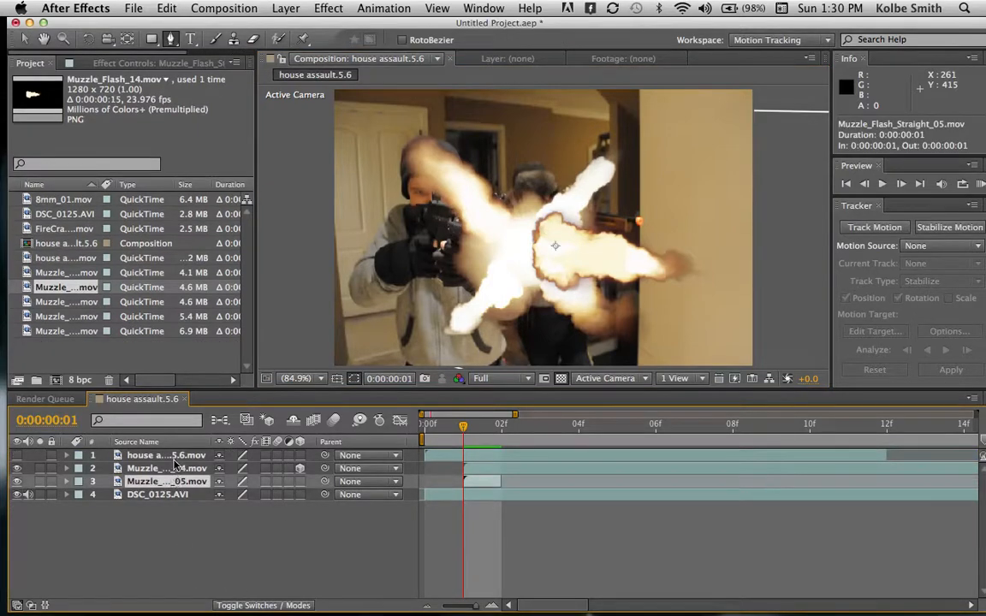
left_click(175, 467)
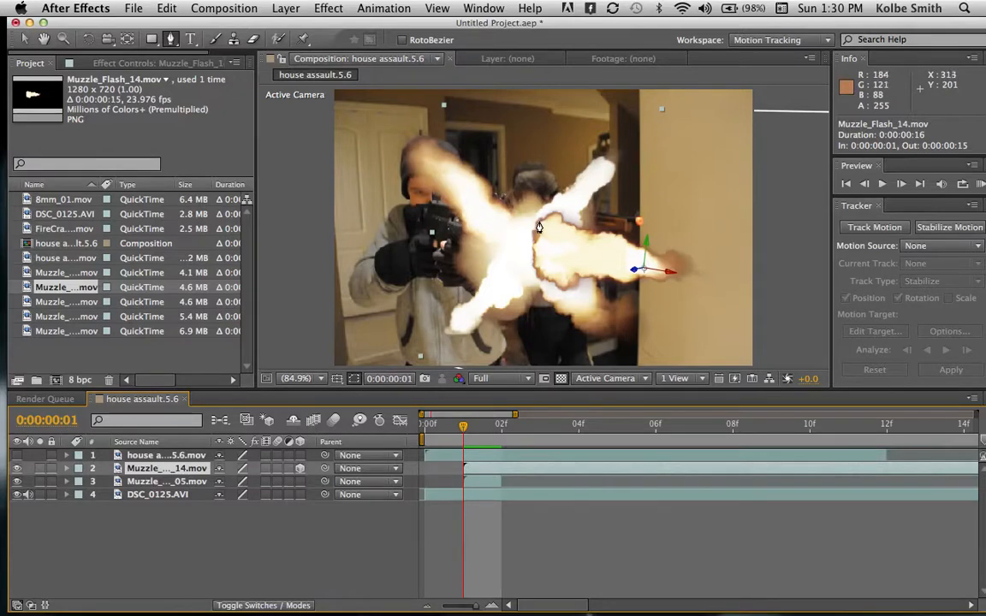
left_click(536, 216)
left_click(529, 243)
left_click(534, 270)
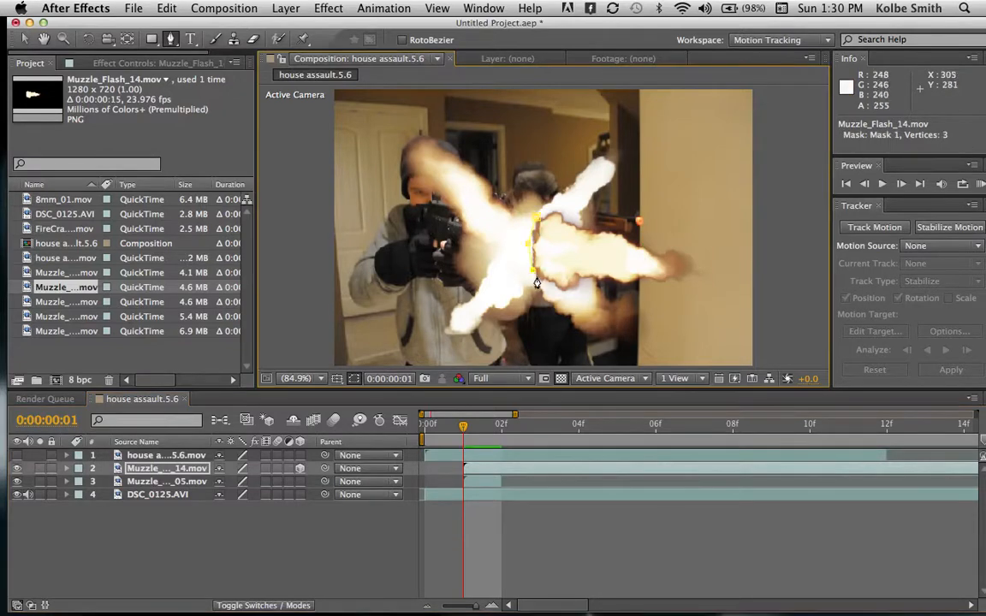
left_click(549, 285)
left_click(582, 277)
left_click(607, 280)
left_click(624, 282)
left_click(657, 282)
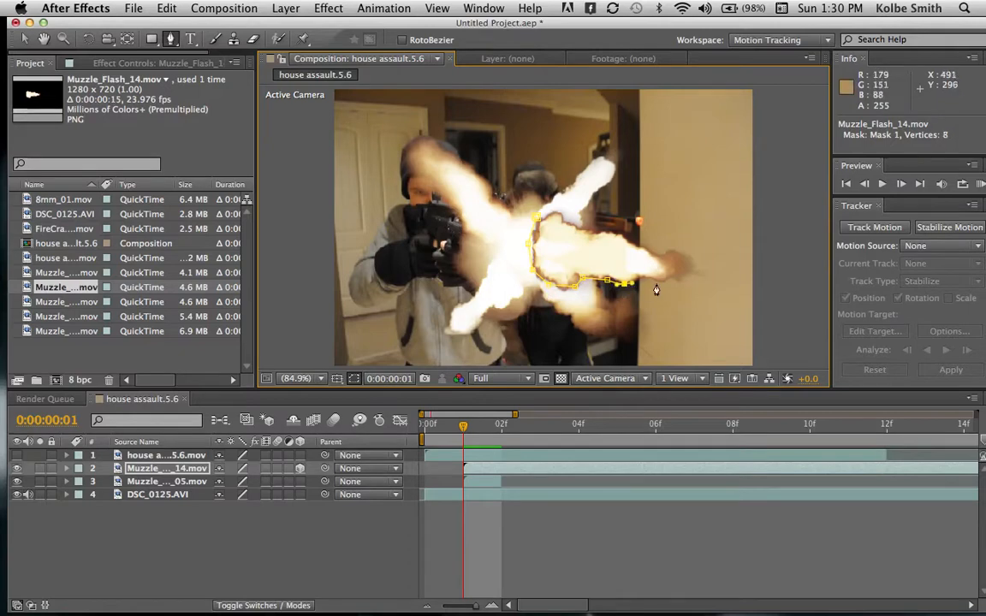
left_click(683, 285)
left_click(695, 272)
left_click(694, 256)
left_click(665, 247)
left_click(652, 250)
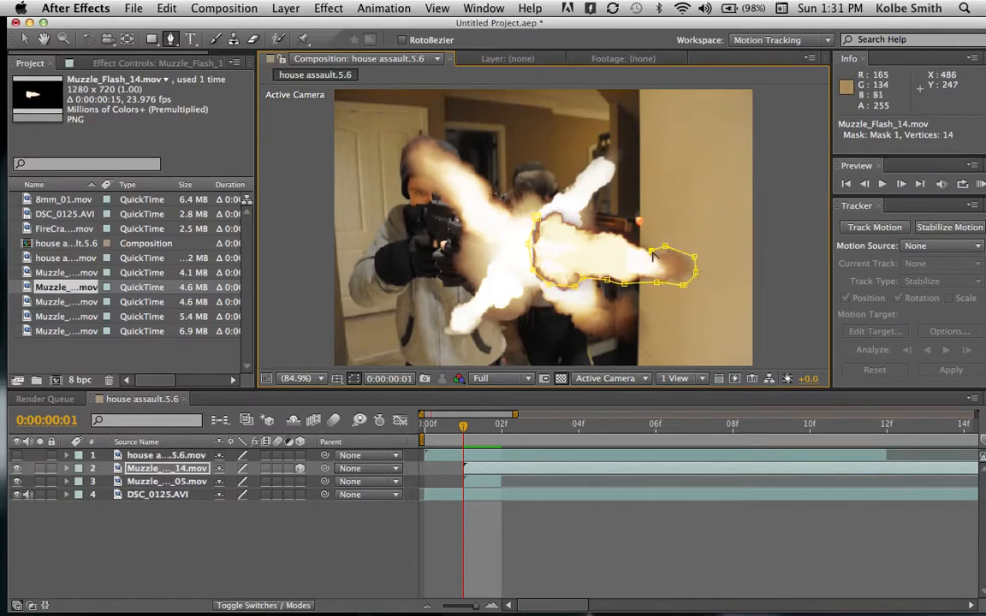
left_click(638, 246)
left_click(625, 240)
left_click(602, 228)
left_click(575, 224)
left_click(548, 211)
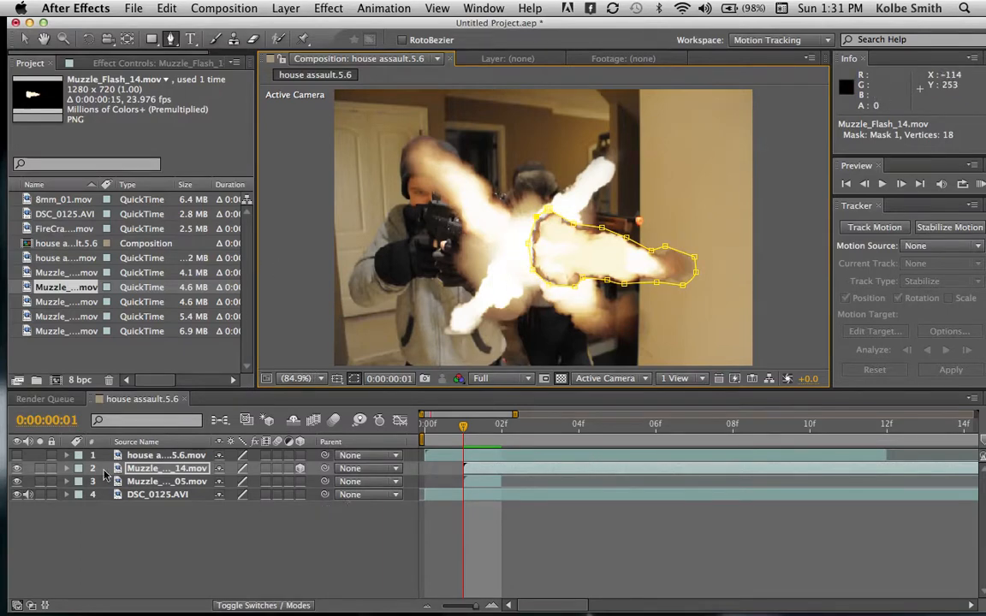
Set the mask feather of Mask 1 on the Muzzle_Flash_14.mov layer to 128 pixels.
left_click(66, 468)
left_click(80, 482)
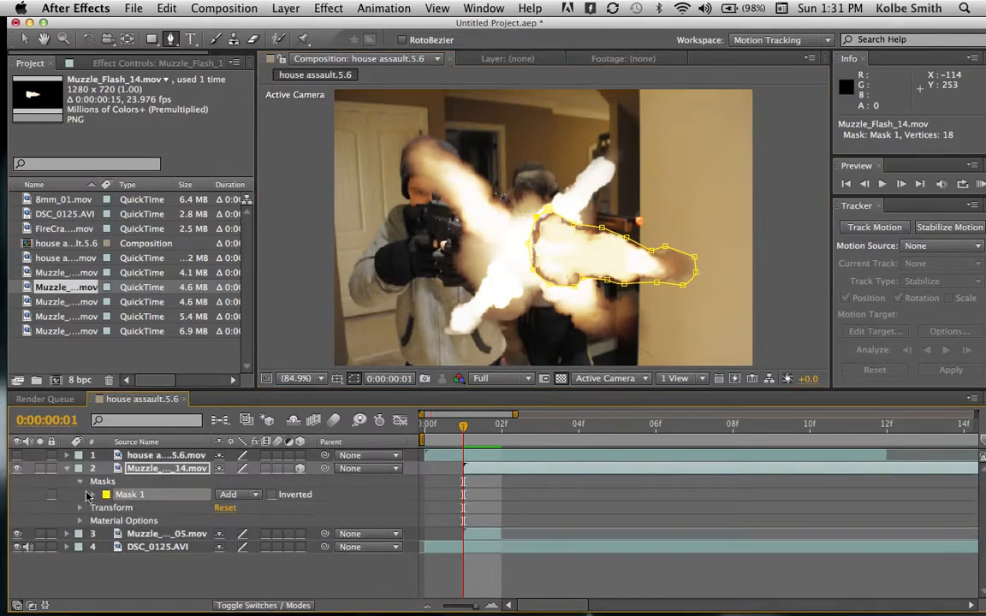
left_click(94, 495)
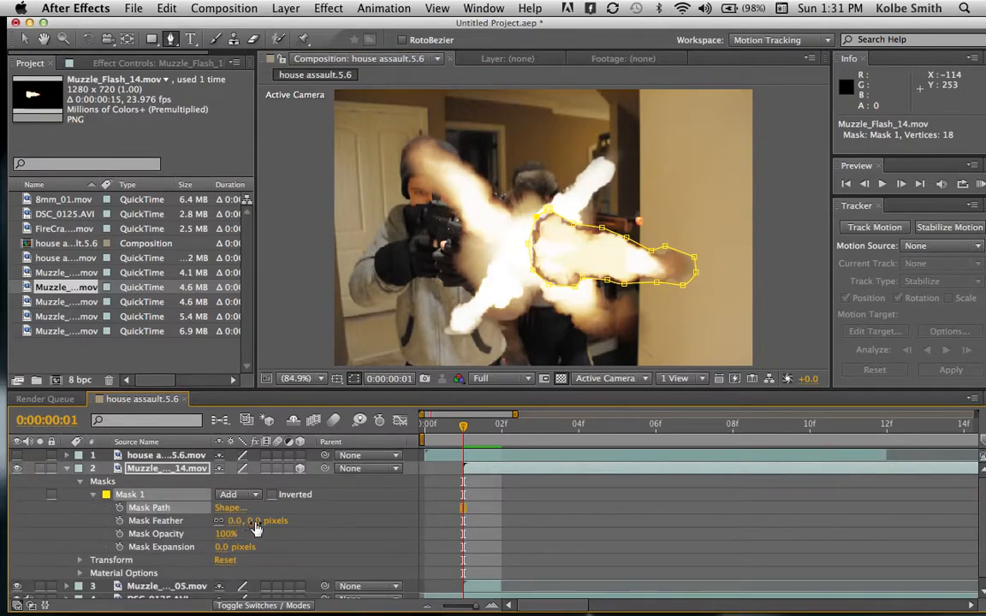
mouse_move(229, 526)
left_mouse_down()
mouse_move(271, 532)
mouse_move(266, 520)
mouse_move(267, 531)
left_mouse_up()
left_click(587, 517)
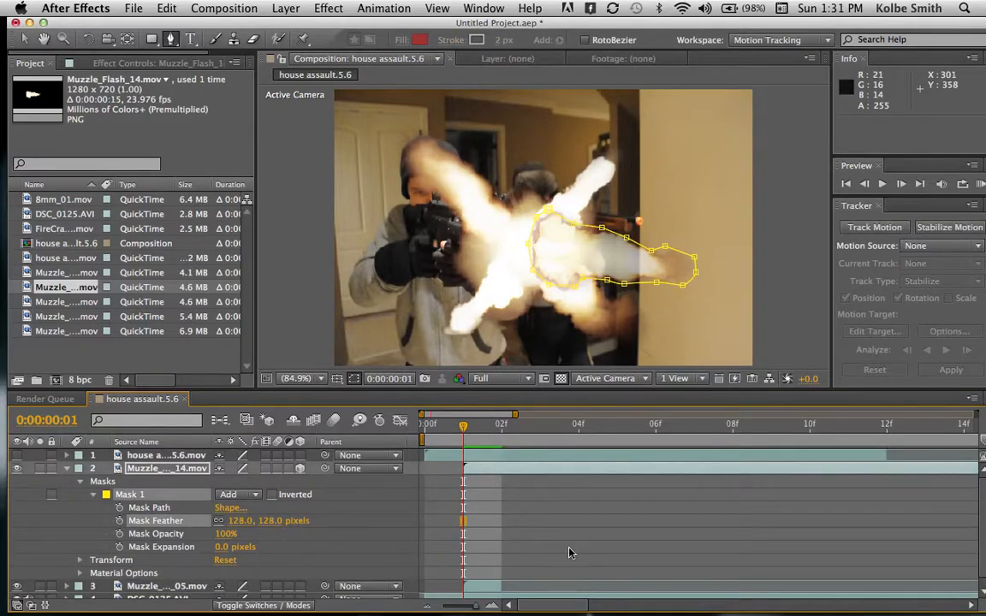
left_click(587, 529)
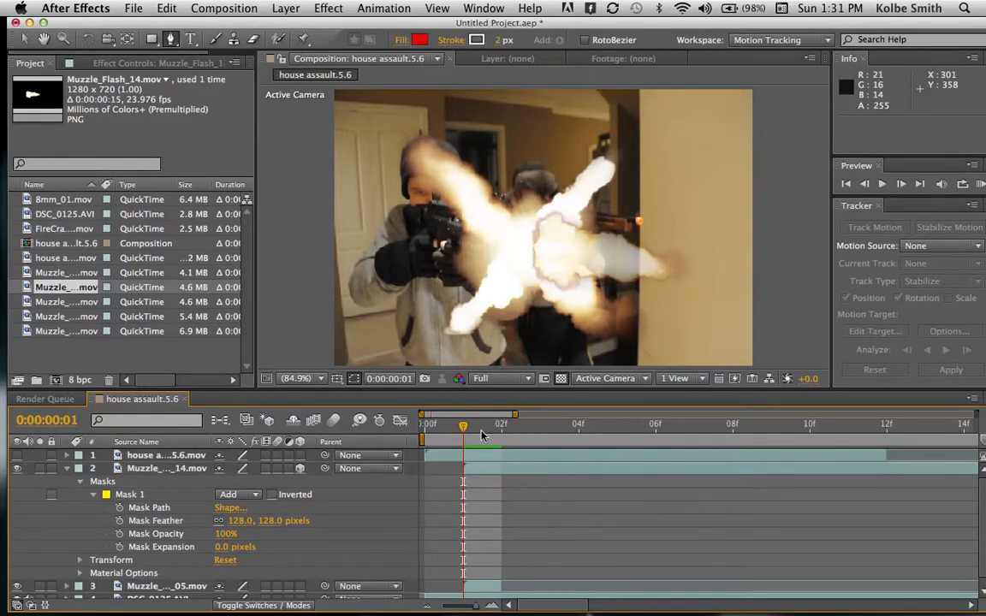
left_click(95, 495)
left_click(79, 482)
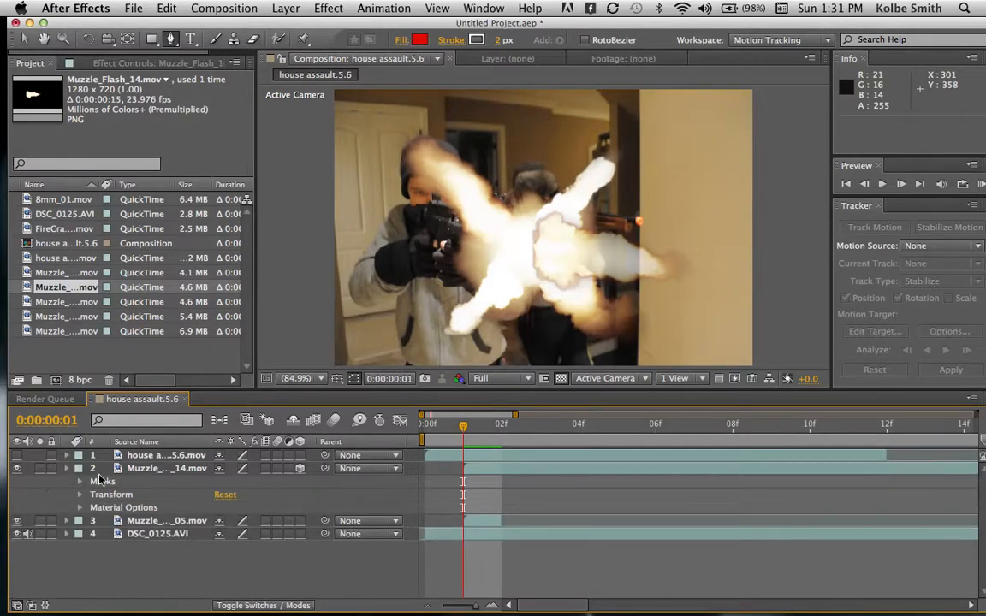
left_click(67, 469)
Trim the end of the Muzzle_Flash_14.mov layer so it lasts one frame at frame 1.
scroll(612, 491, "right", 3)
double_click(513, 470)
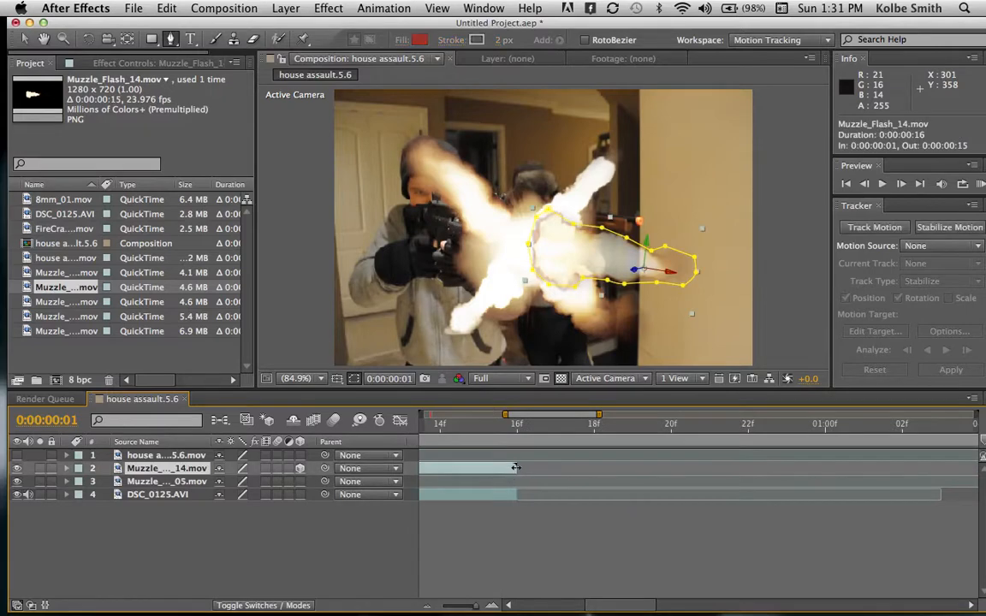
left_click(329, 59)
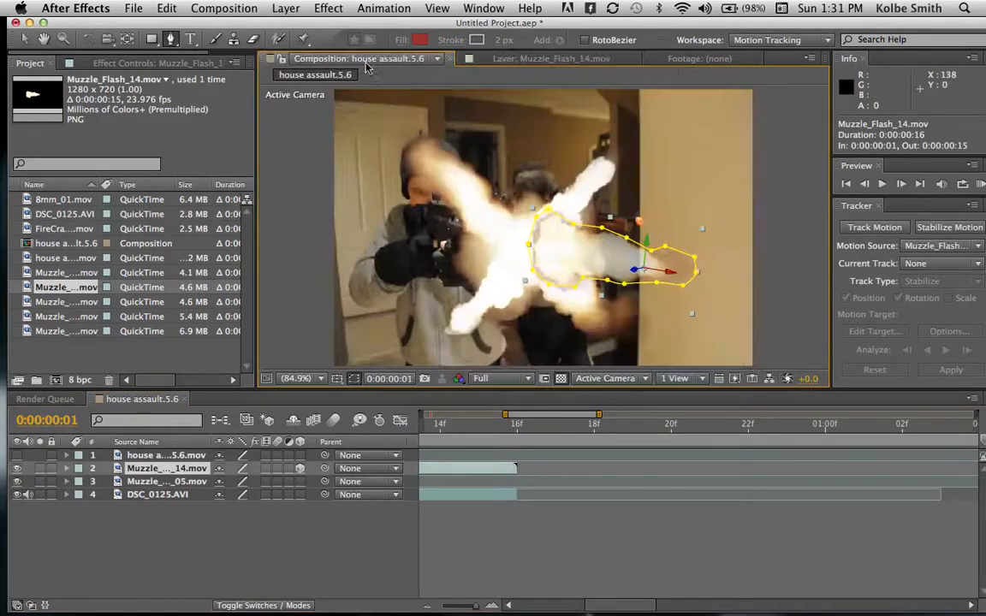
left_click_drag(516, 470, 464, 469)
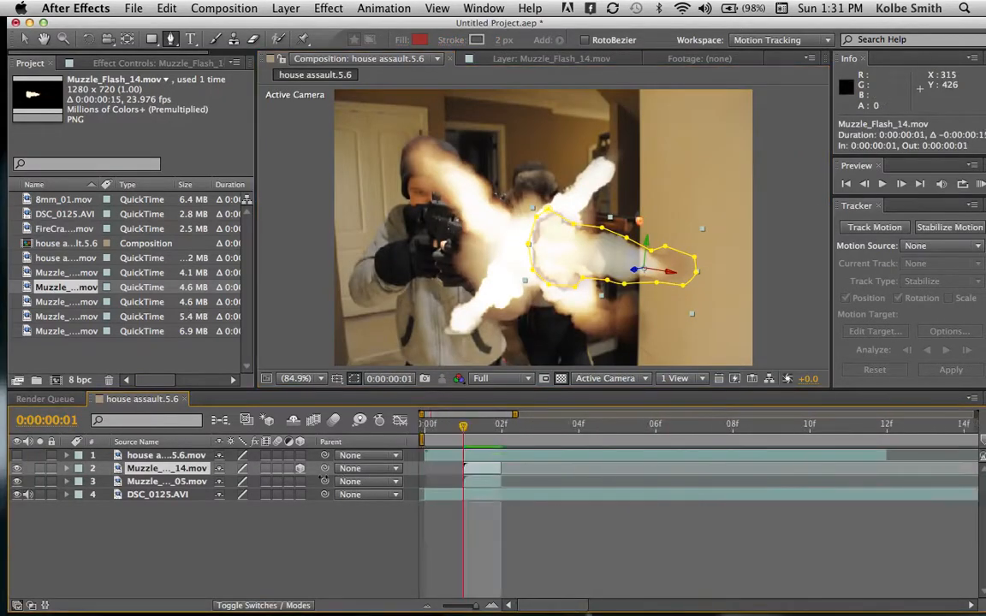
Add Muzzle_Flash_Straight_06.mov above the existing flash layers, starting at frame 4.
left_click_drag(463, 430, 579, 428)
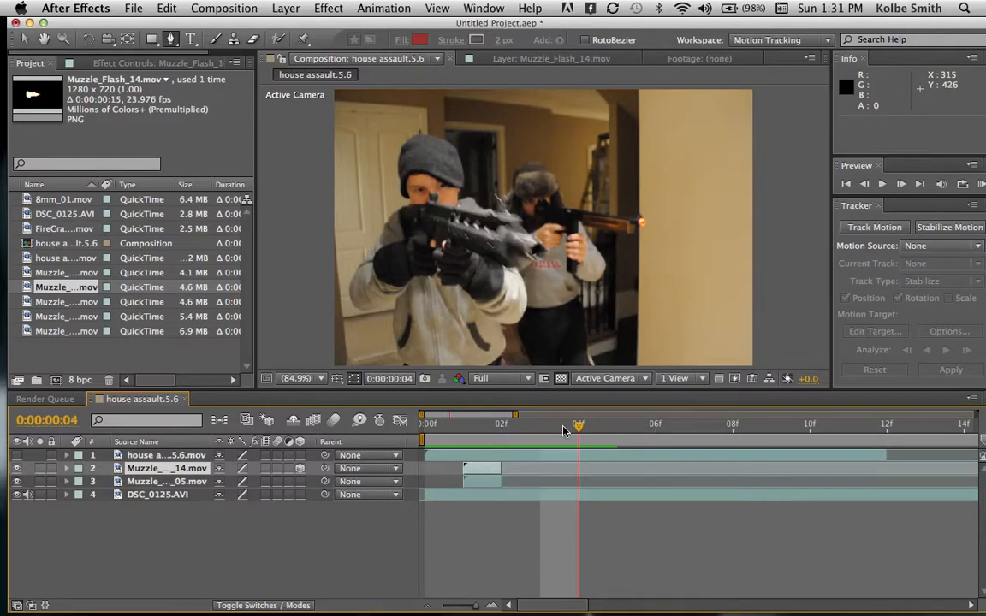
left_click(77, 301)
left_click(81, 316)
left_click(83, 331)
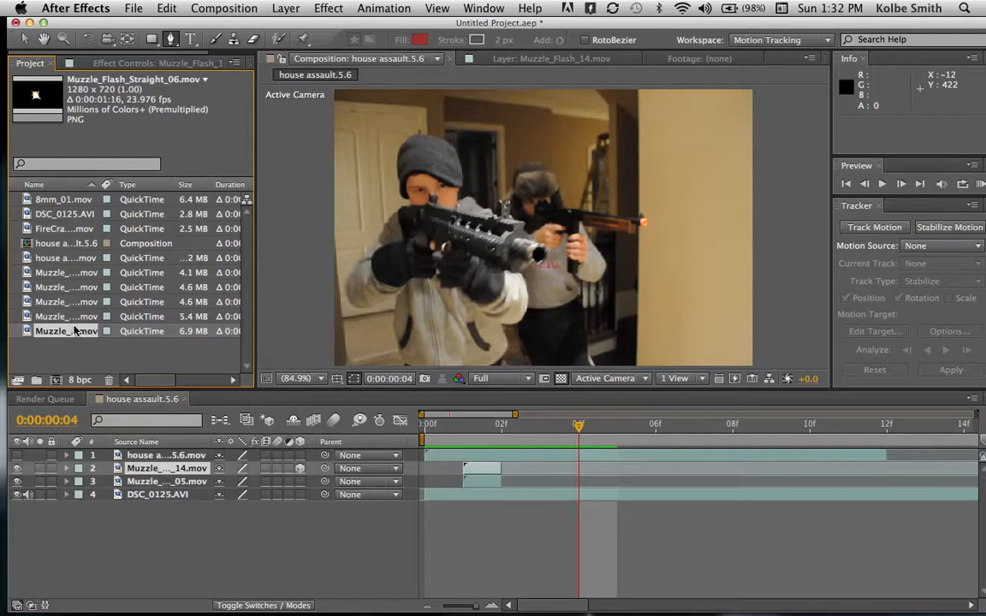
left_click_drag(75, 330, 581, 463)
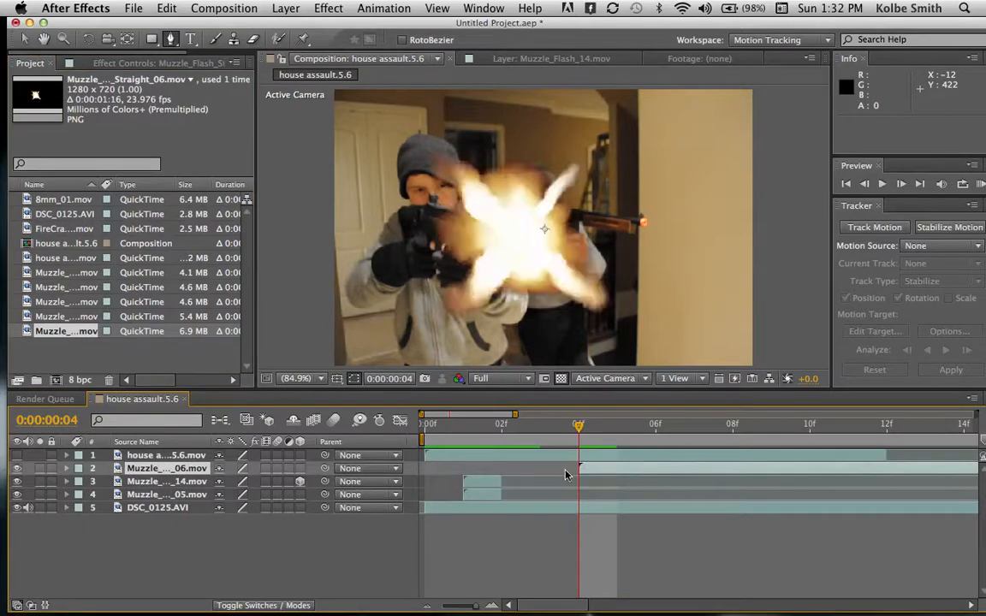
Trim the Muzzle_Flash_Straight_06.mov layer to a one-frame duration and move it to about 358.9, 248.5 at the gun's muzzle.
scroll(804, 472, "right", 10)
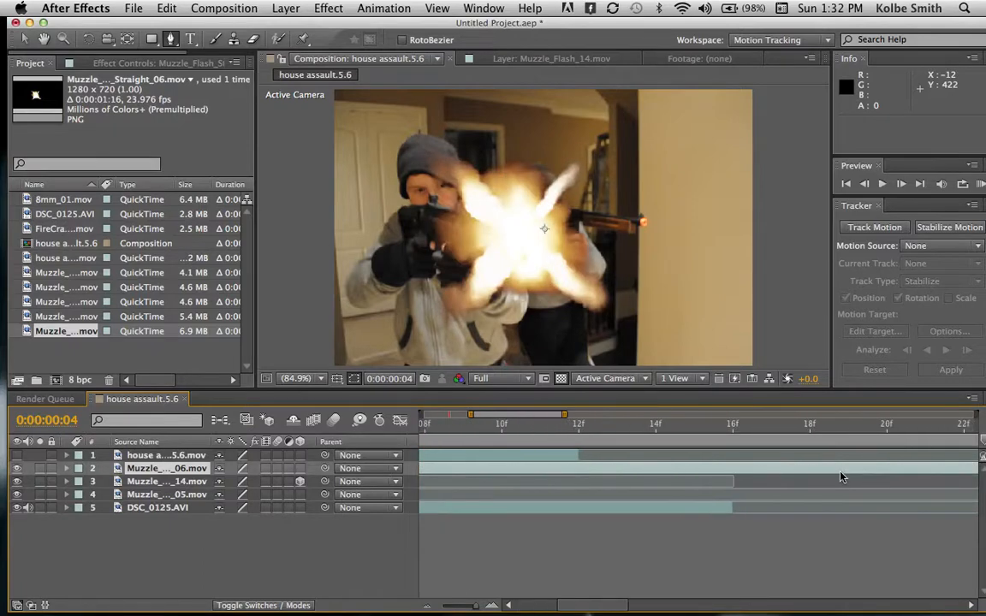
scroll(836, 470, "right", 8)
scroll(550, 484, "left", 3)
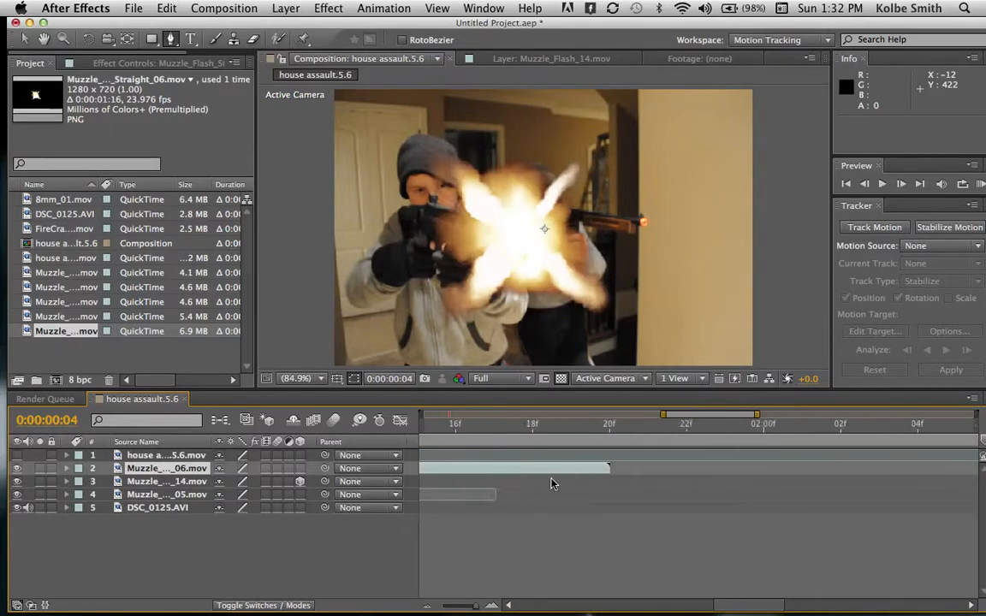
scroll(607, 467, "left", 6)
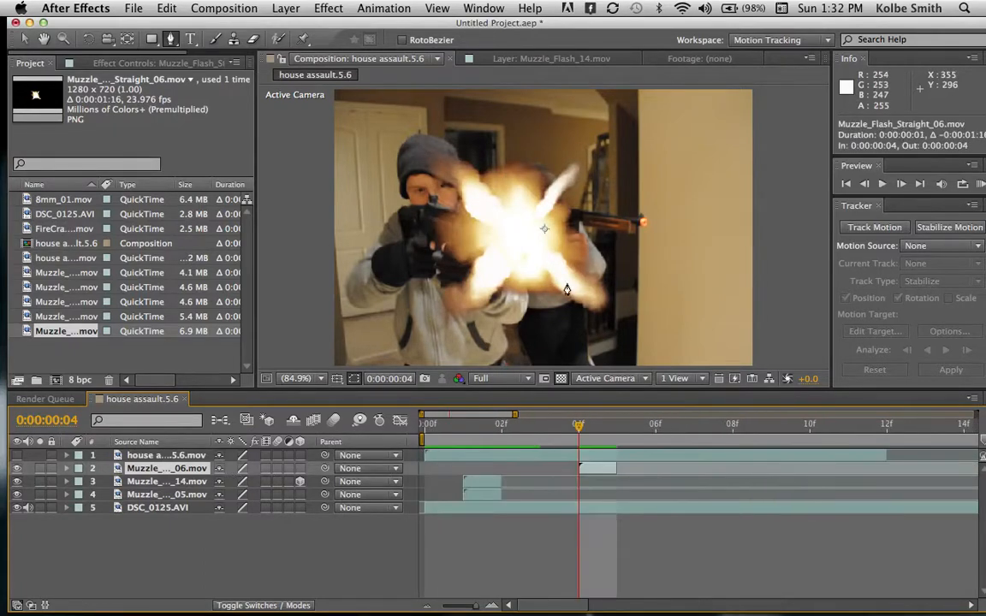
key("v")
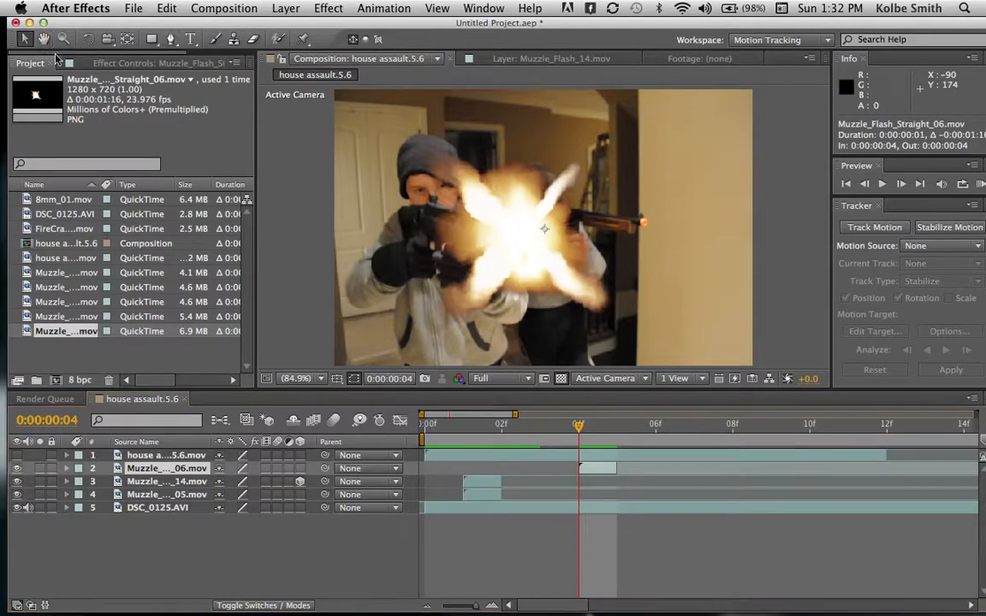
left_click_drag(548, 254, 561, 274)
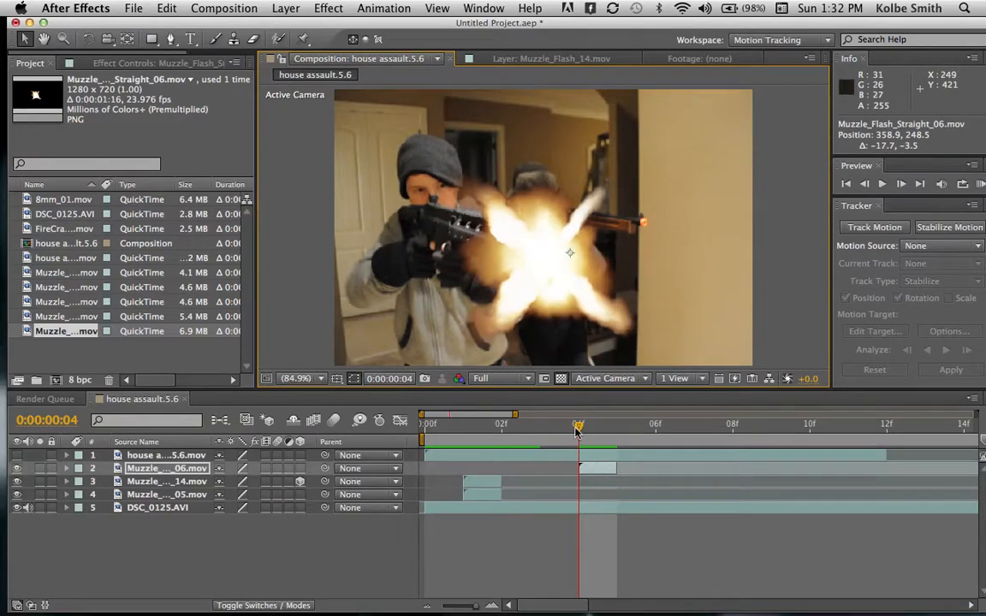
Add Muzzle_Flash_15.mov above the Muzzle_Flash_Straight_06.mov layer at frame 4 and place it at about 443.7, 239.1.
left_click(57, 301)
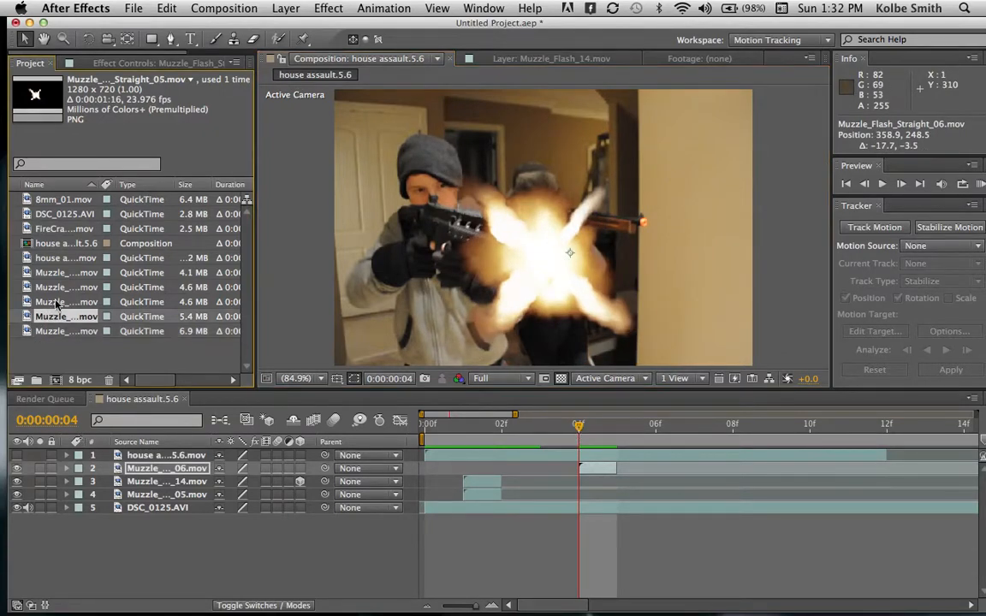
left_click_drag(76, 315, 582, 468)
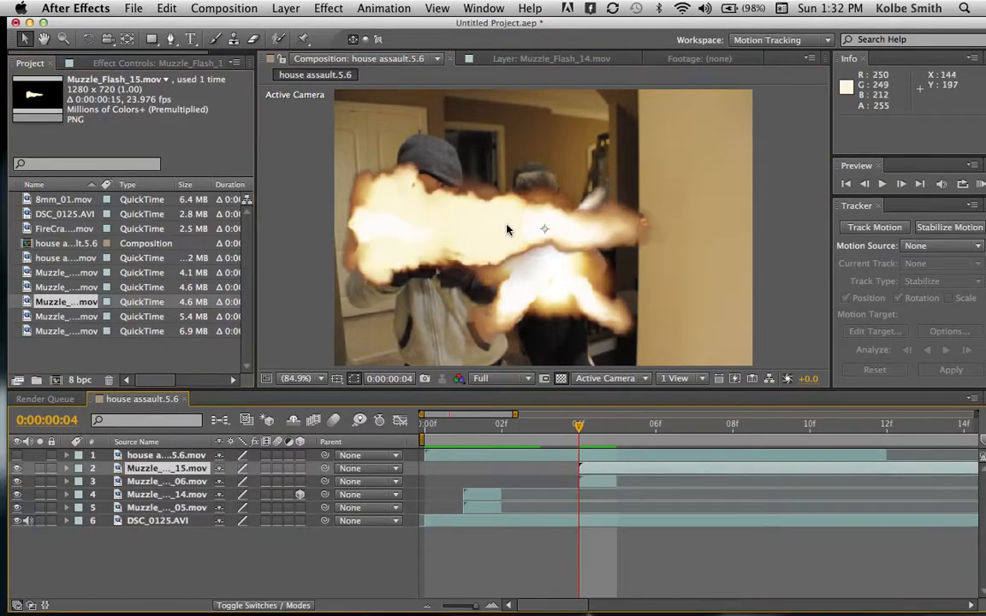
left_click(68, 541)
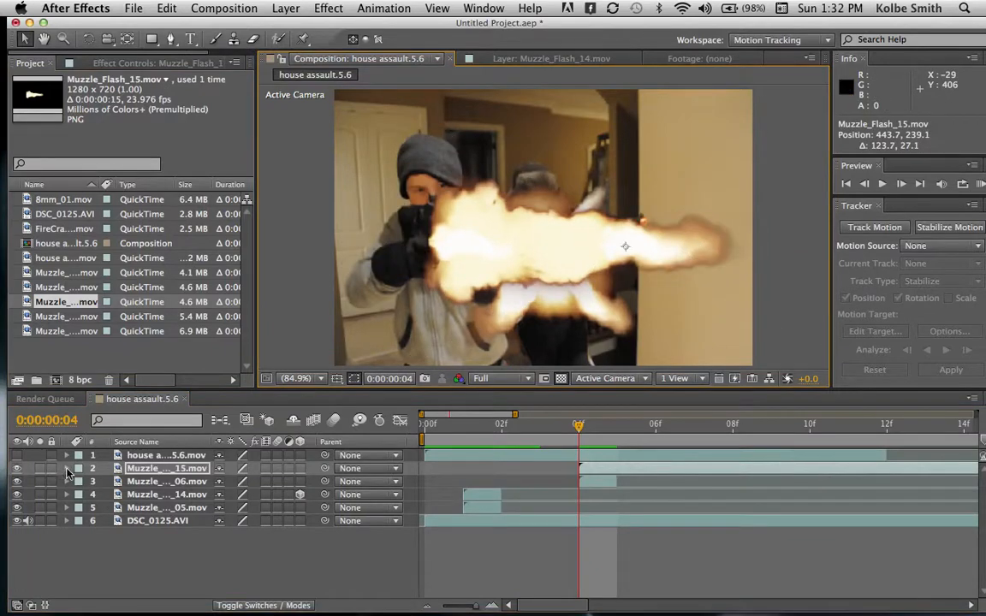
Scale the Muzzle_Flash_15.mov layer down to 58%.
left_click(67, 469)
left_click(80, 482)
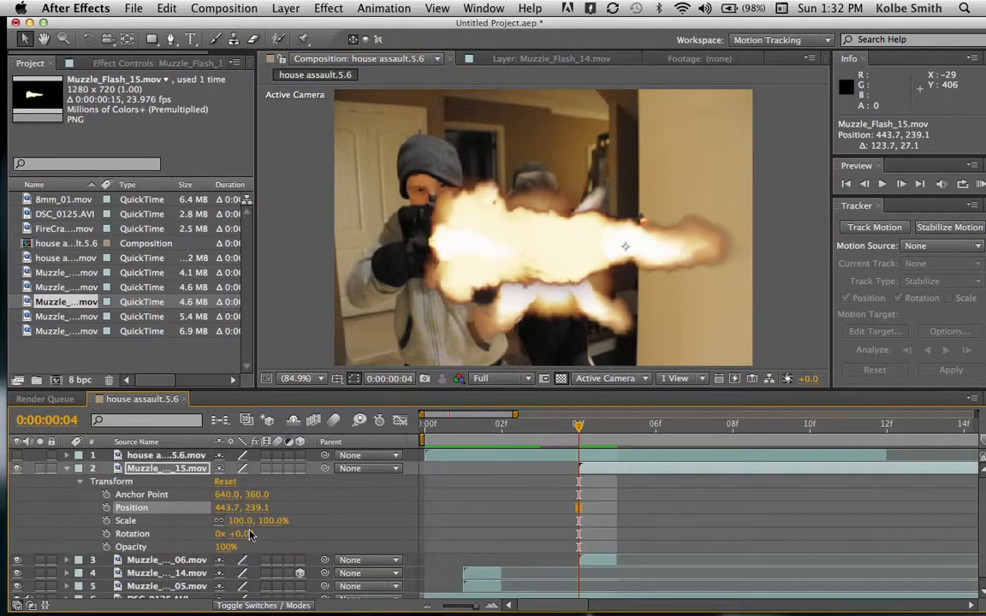
mouse_move(263, 520)
left_mouse_down()
mouse_move(258, 530)
mouse_move(272, 527)
mouse_move(259, 529)
left_mouse_up()
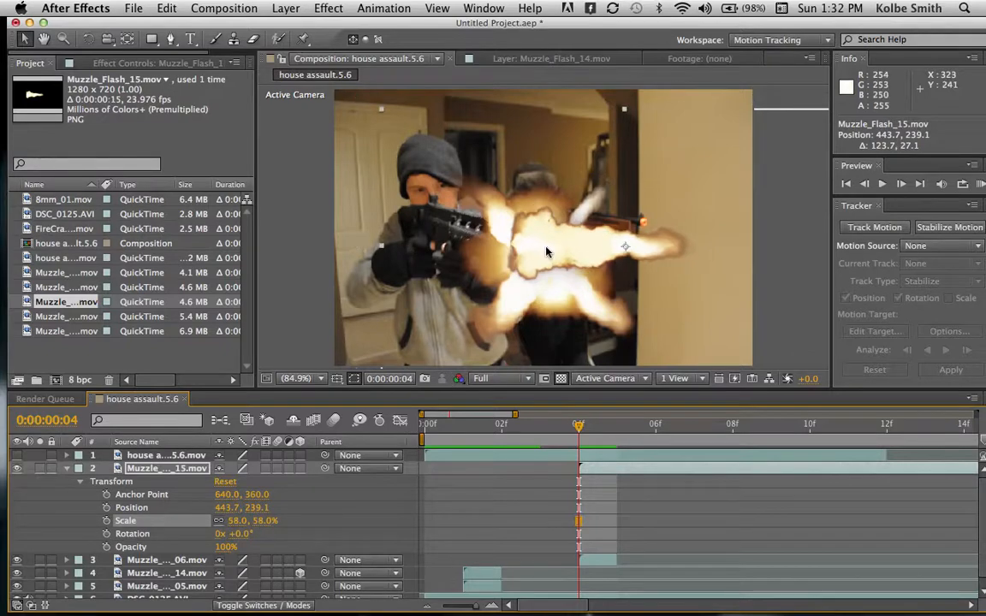
Move the Muzzle_Flash_15.mov layer to about 461.3, 261.5, make it a 3D layer and set its Y Rotation to 38°.
left_click_drag(548, 250, 558, 264)
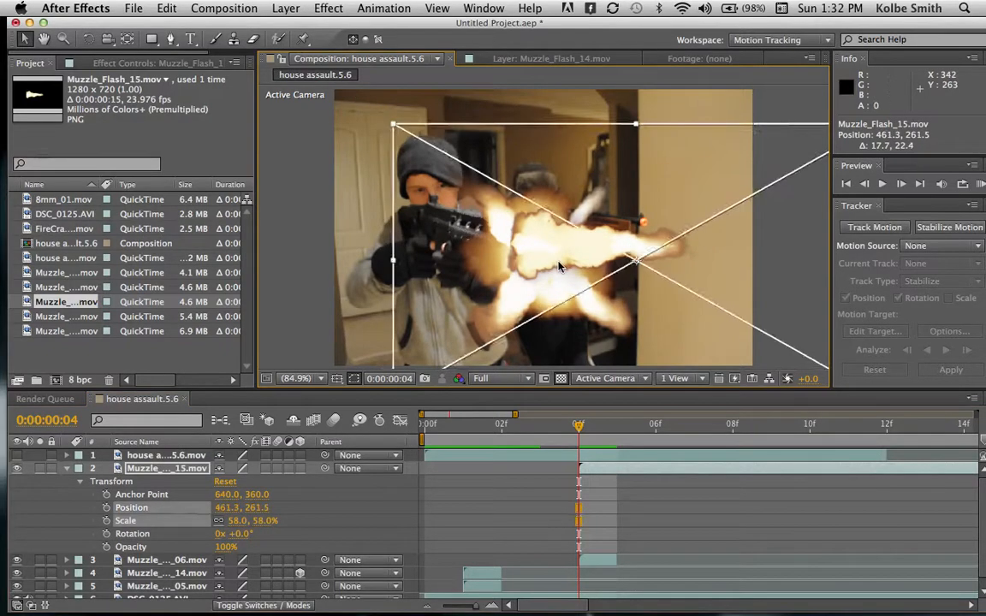
left_click(300, 468)
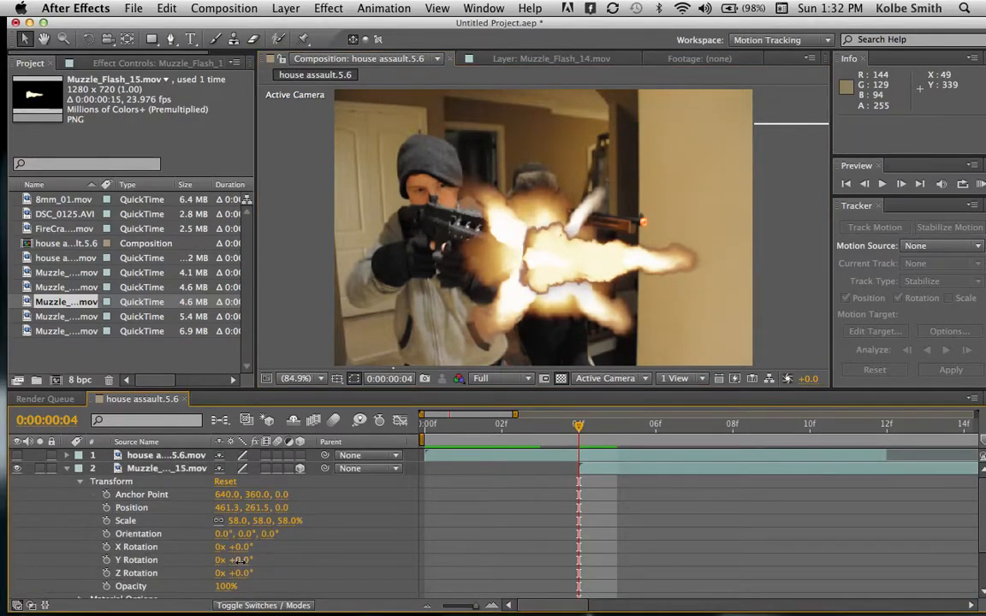
left_click_drag(238, 560, 250, 567)
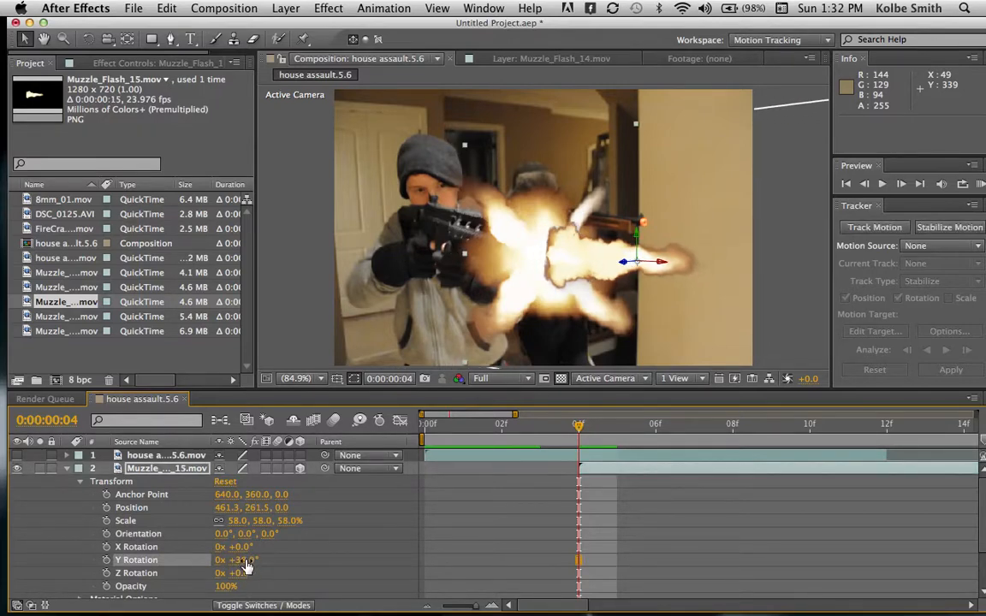
Set the Muzzle_Flash_15.mov layer's Z Rotation to 2° and reposition it to about 456.2, 276.9.
left_click_drag(490, 253, 489, 261)
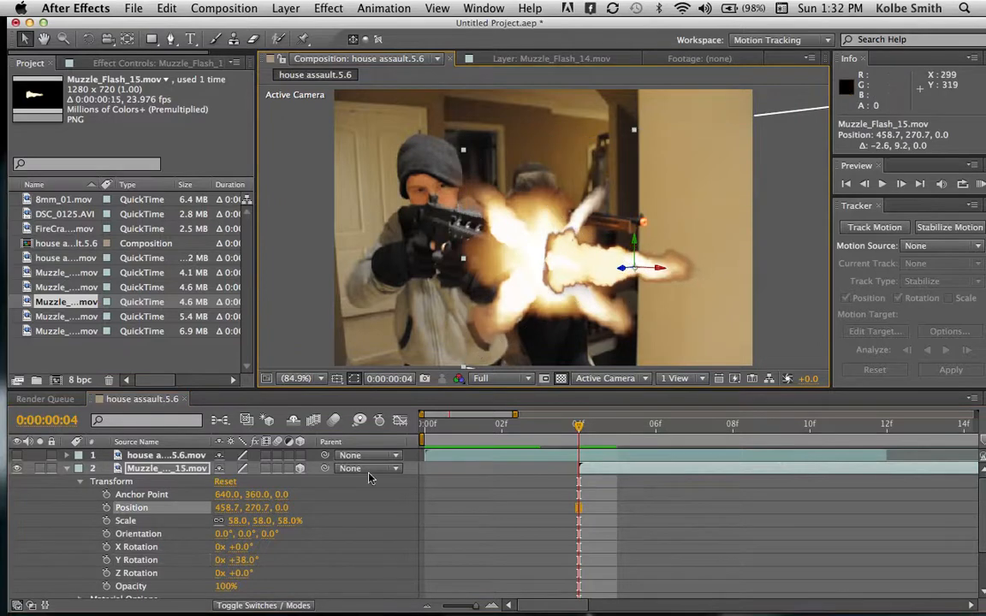
left_click_drag(240, 572, 246, 569)
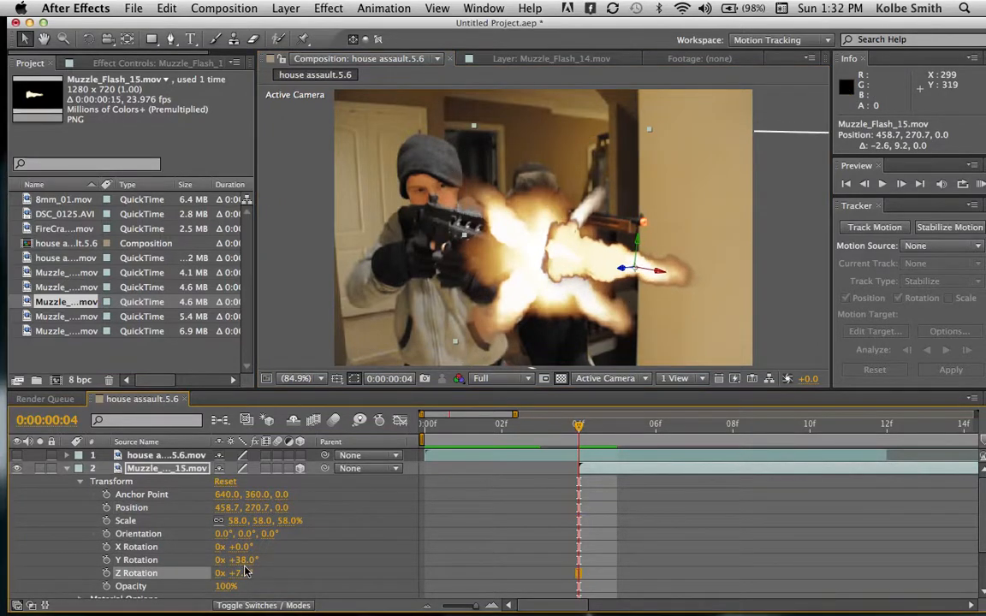
left_click(245, 568)
left_click_drag(245, 573, 241, 575)
left_click_drag(513, 349, 511, 354)
Draw a closed 14-vertex Pen tool mask around the sideways flame of the Muzzle_Flash_15.mov layer.
left_click(170, 39)
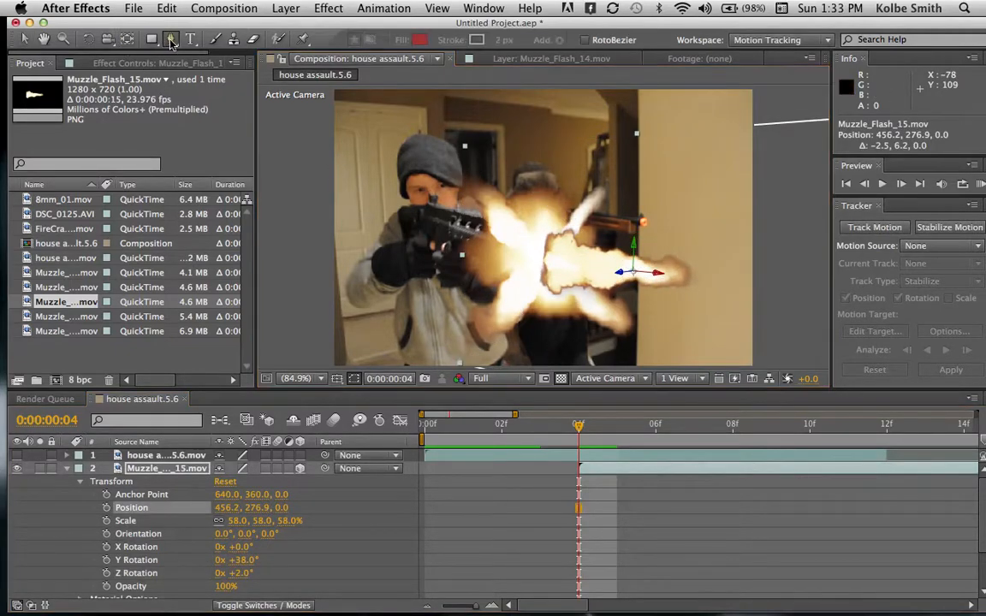
left_click(547, 233)
left_click(544, 258)
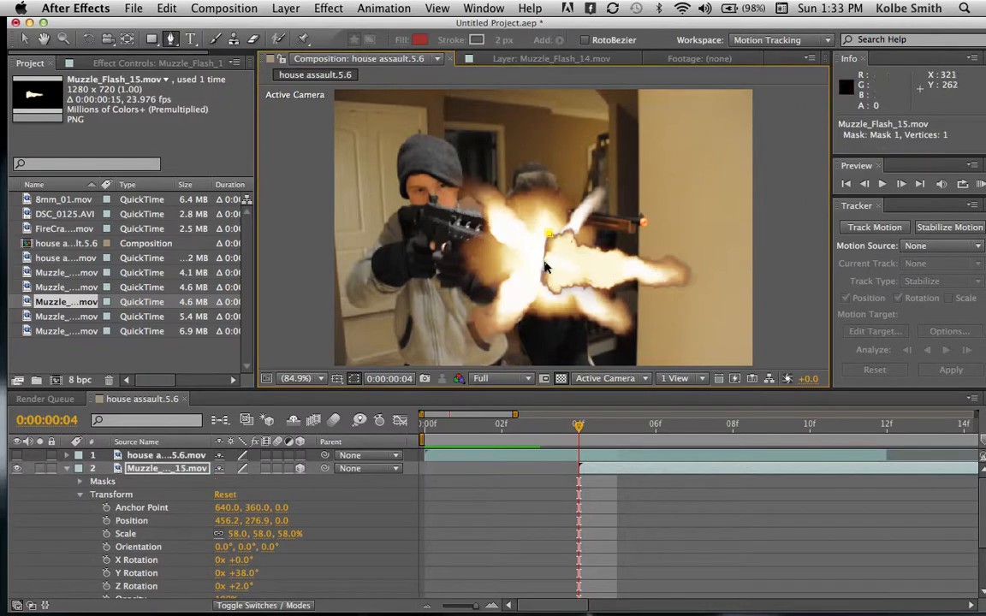
left_click(545, 282)
left_click(582, 290)
left_click(610, 287)
left_click(643, 281)
left_click(671, 283)
left_click(700, 282)
left_click(697, 261)
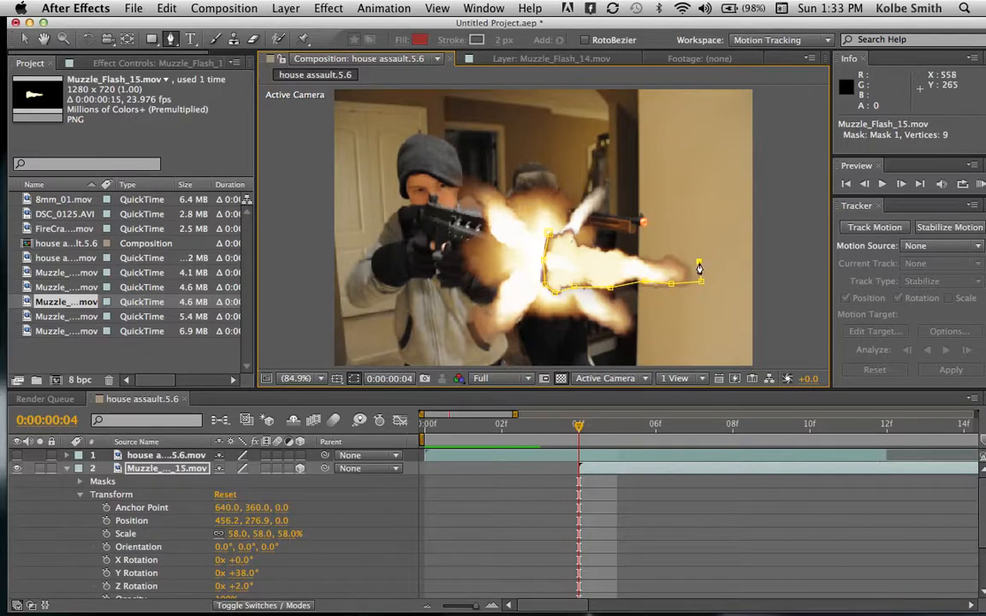
left_click(639, 252)
left_click(603, 250)
left_click(585, 242)
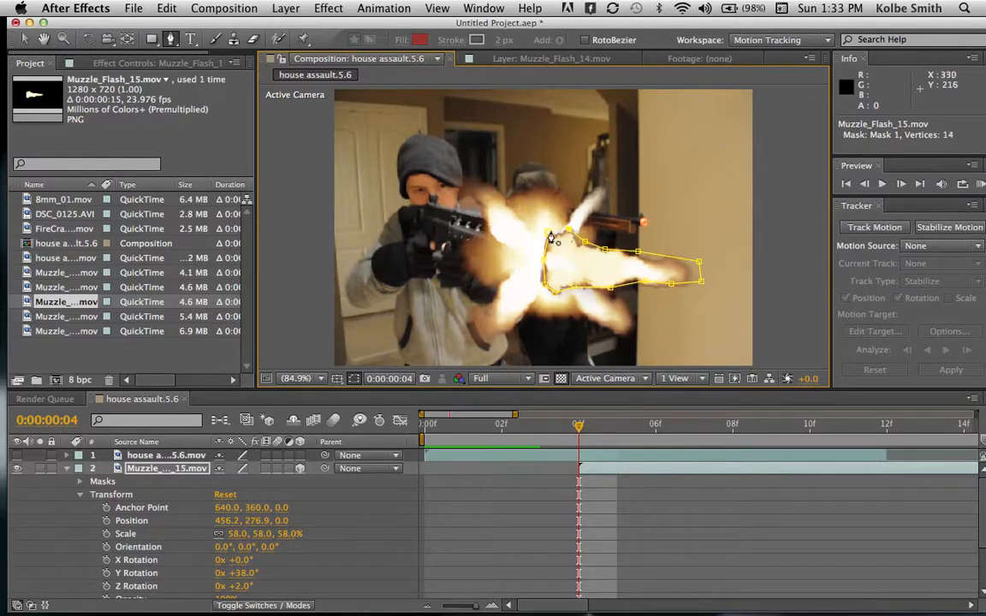
left_click(548, 234)
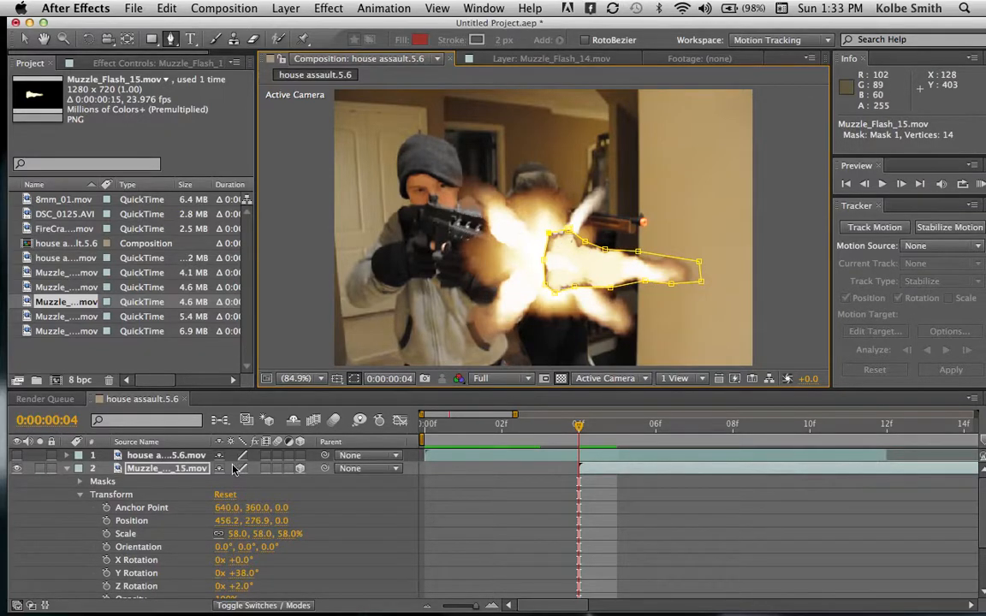
Feather Mask 1 on the Muzzle_Flash_15.mov layer by 94 pixels and collapse the layer's properties.
left_click(78, 494)
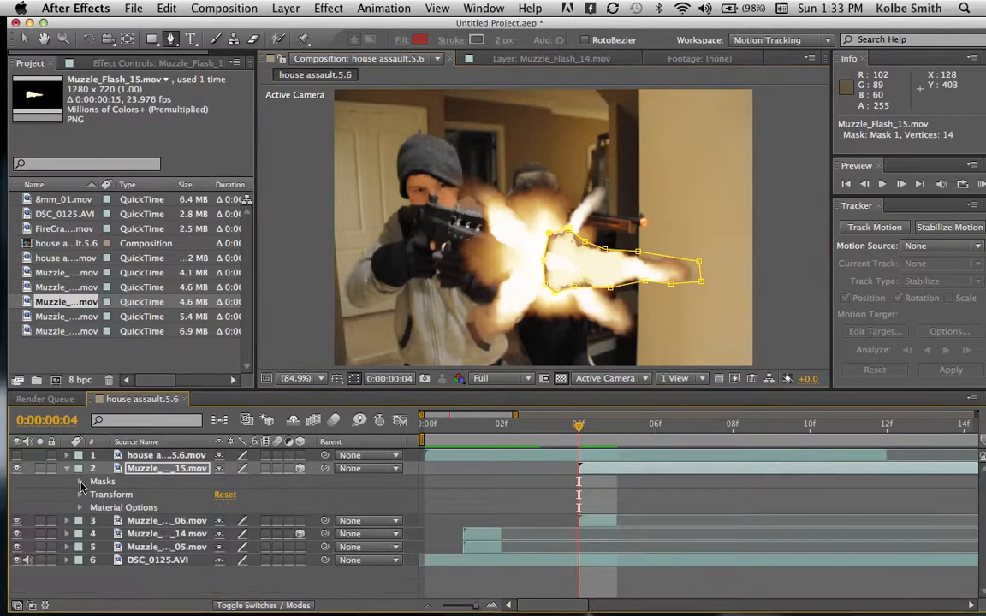
left_click(93, 494)
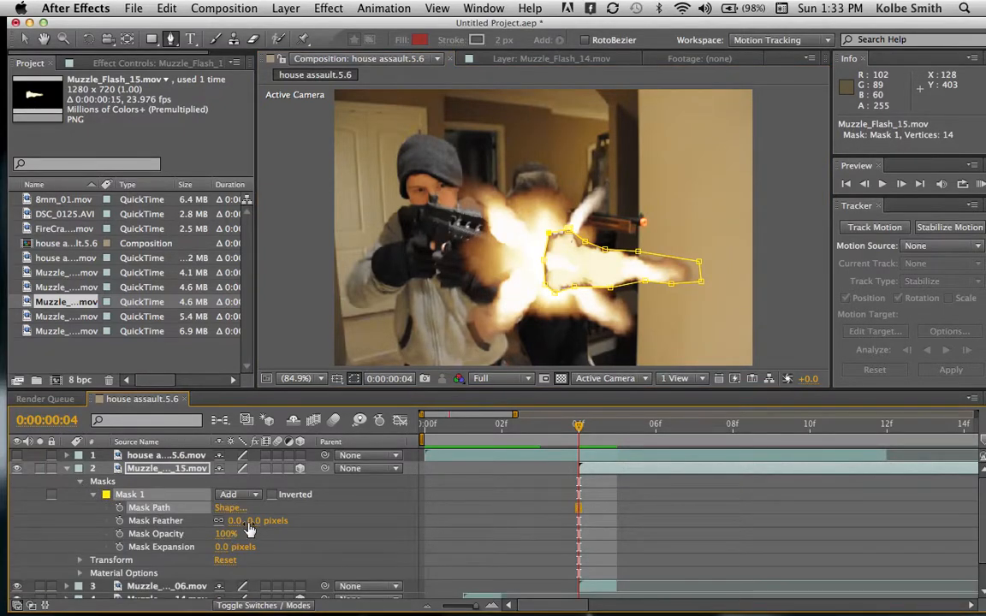
left_click_drag(257, 521, 323, 521)
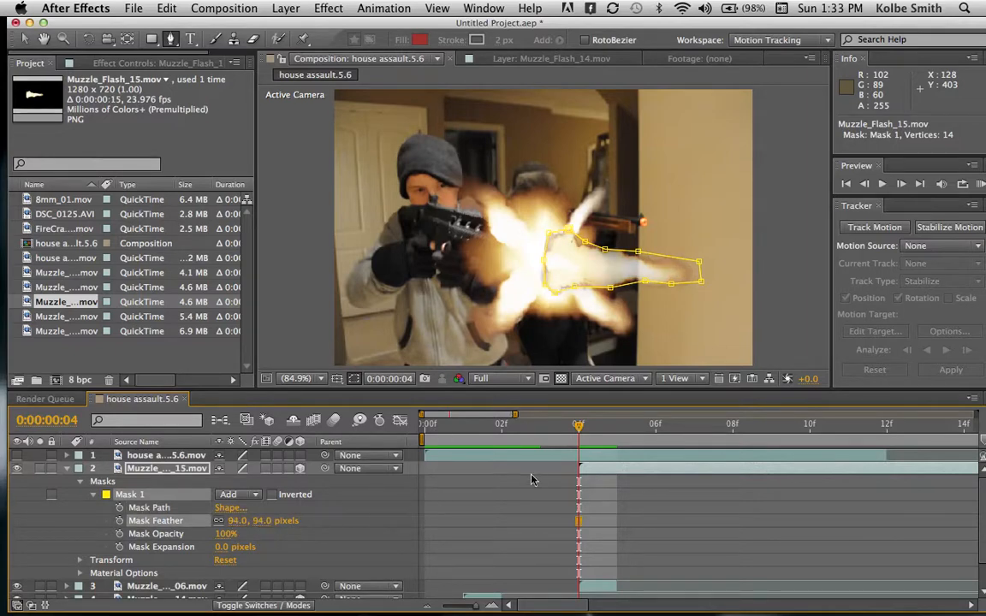
left_click(519, 506)
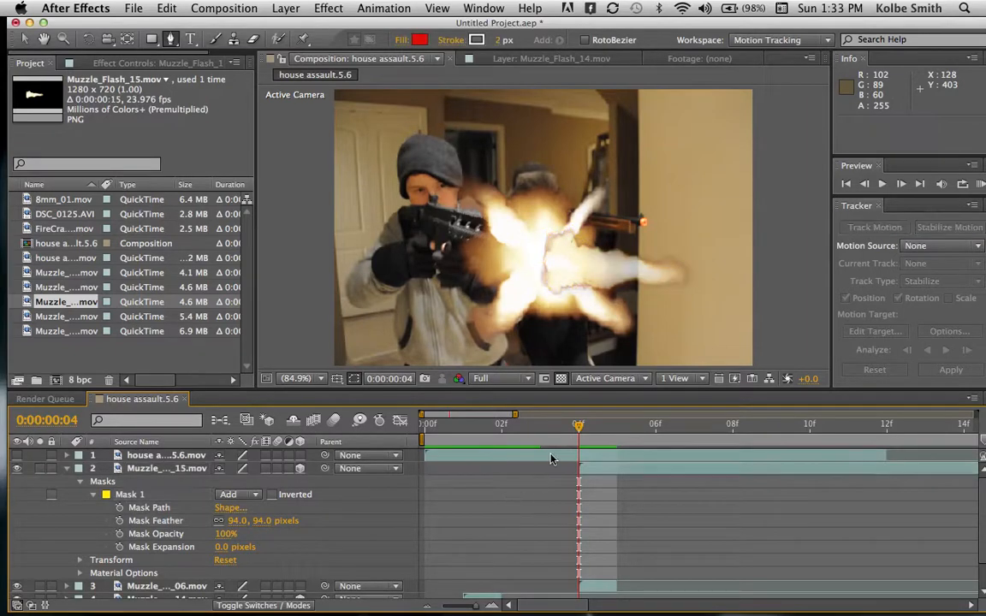
left_click(94, 495)
left_click(80, 481)
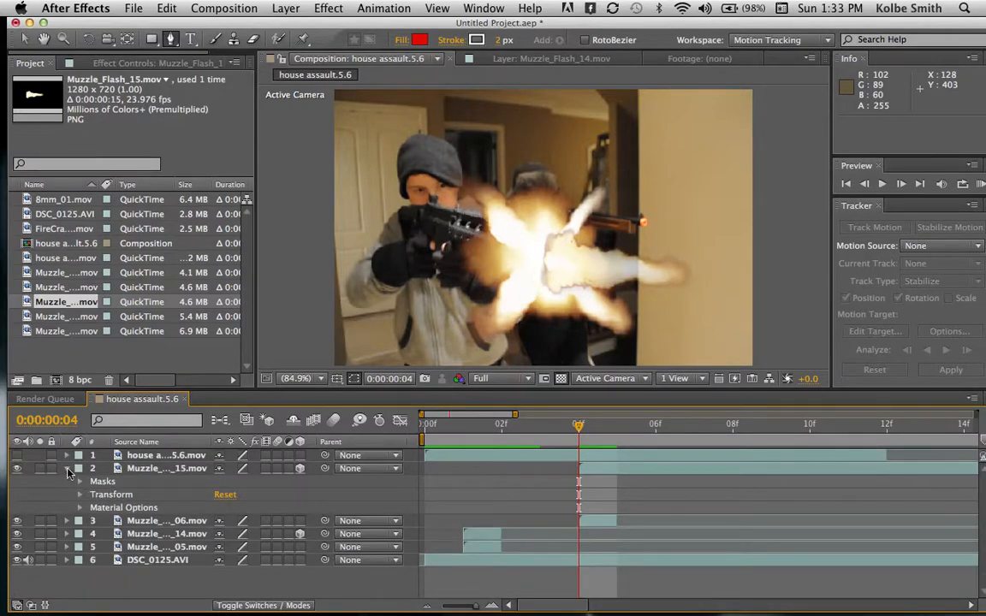
left_click(67, 468)
Trim the end of the Muzzle_Flash_15.mov layer so it lasts only one frame at frame 4.
mouse_move(579, 428)
left_mouse_down()
mouse_move(629, 436)
mouse_move(587, 438)
left_mouse_up()
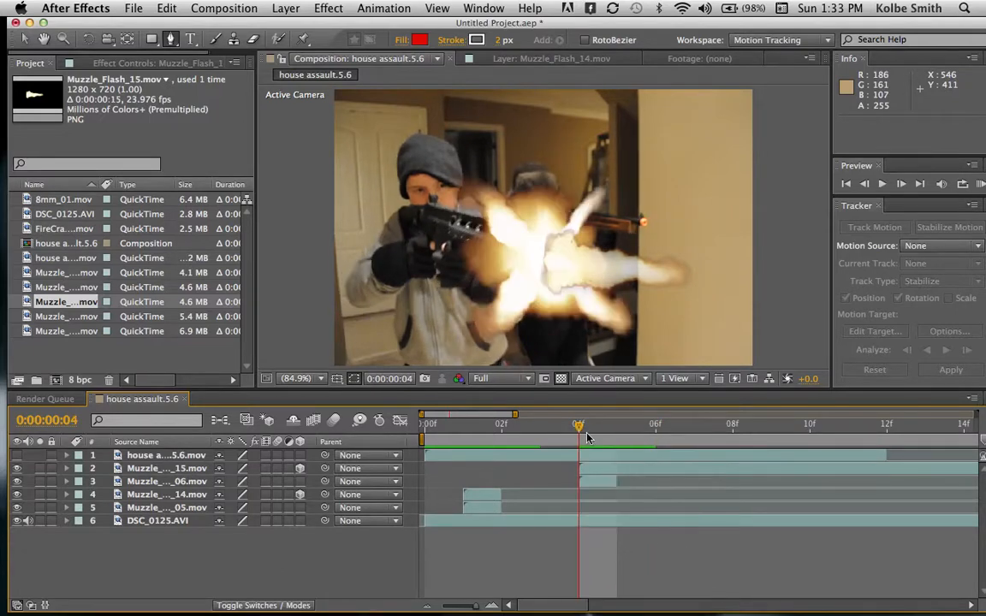
scroll(766, 479, "right", 10)
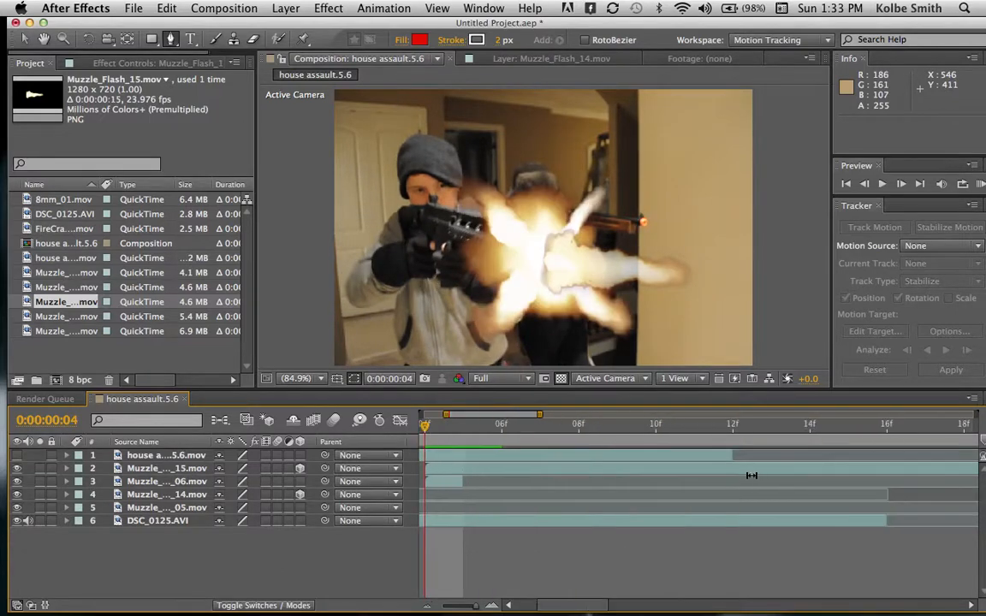
left_click_drag(784, 469, 349, 494)
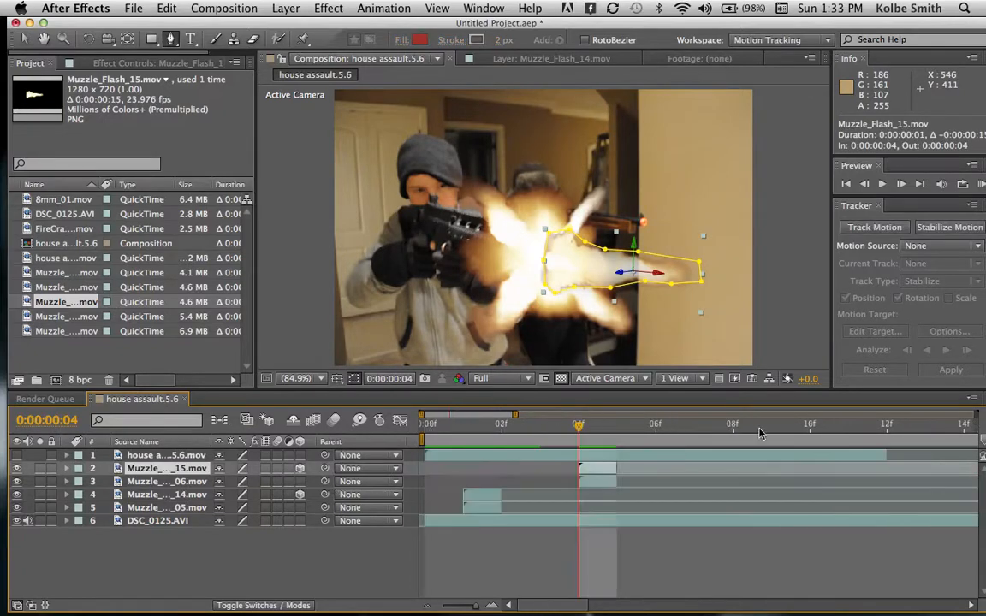
Play the composition repeatedly from its first frame to review both muzzle flashes against the gun's movement.
left_click_drag(578, 428, 508, 437)
left_click_drag(526, 431, 426, 433)
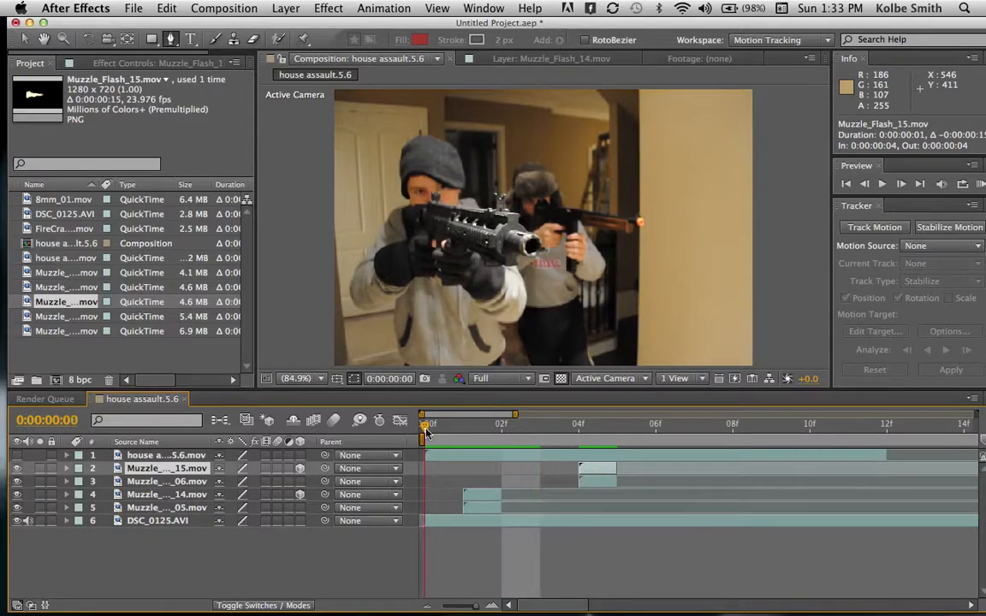
key("space")
key("space")
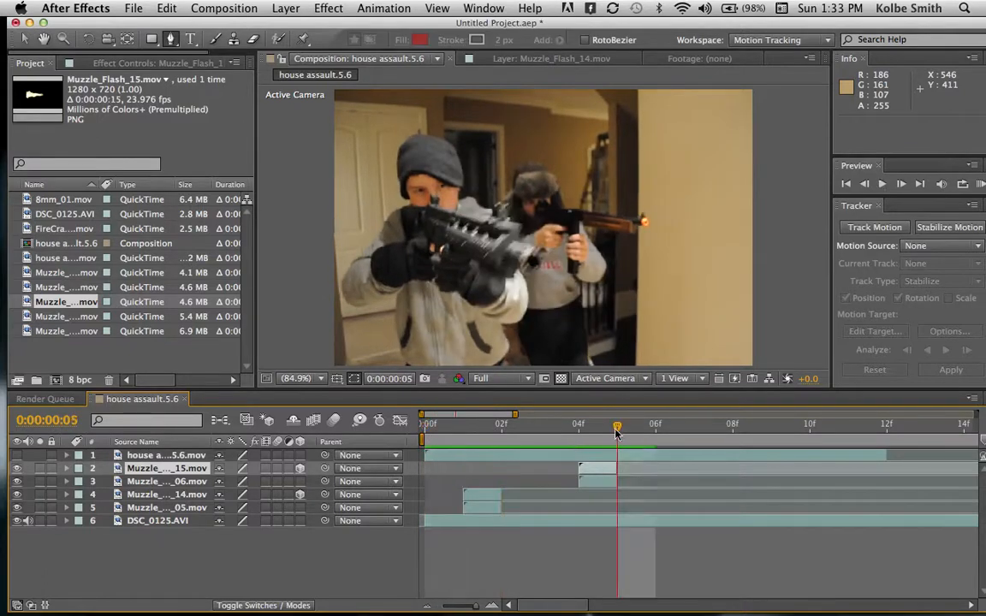
left_click_drag(617, 433, 408, 440)
key("space")
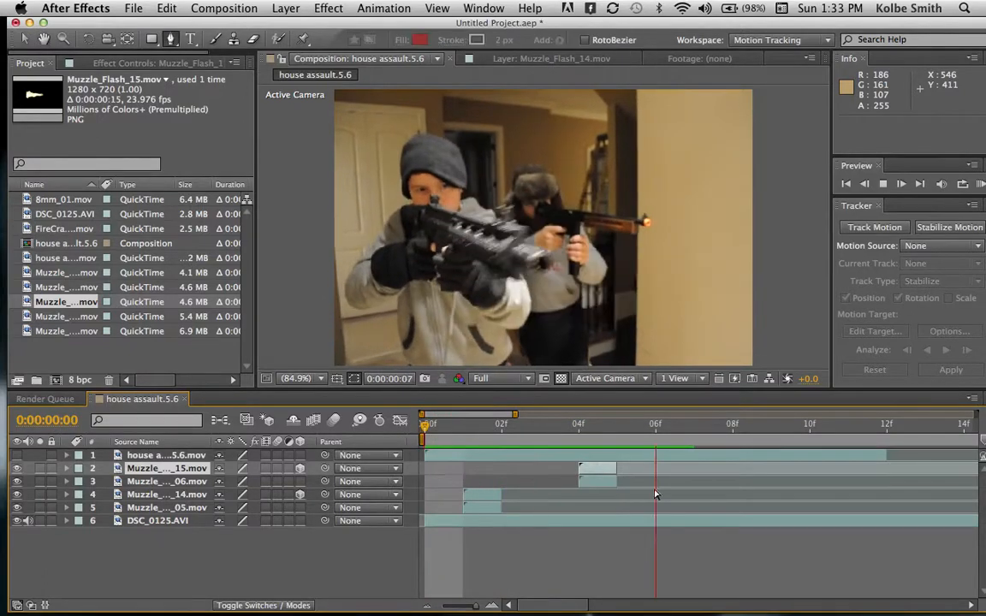
key("space")
left_click(615, 544)
left_click_drag(695, 432, 339, 451)
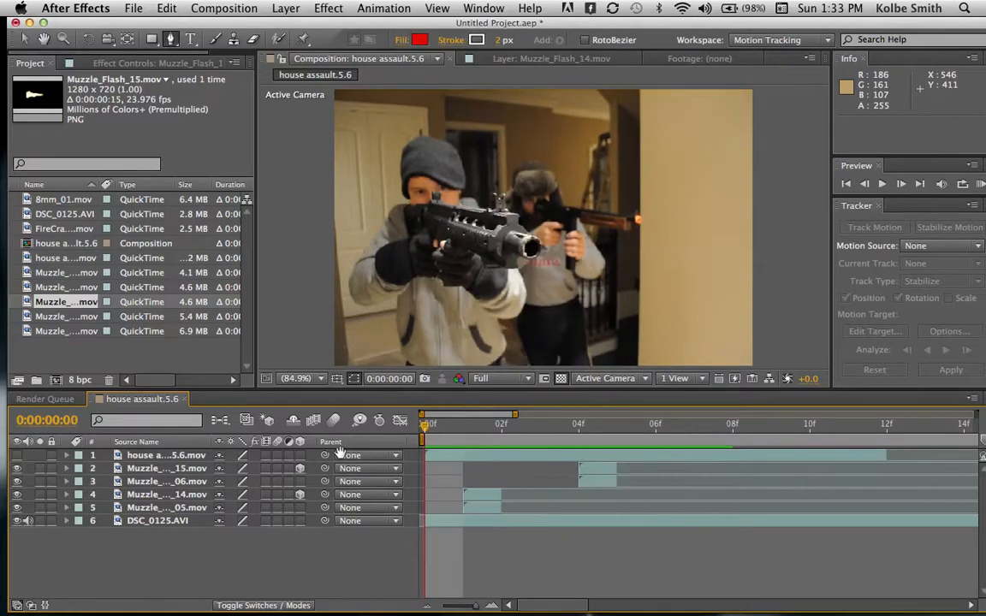
key("space")
key("space")
left_click_drag(788, 441, 282, 444)
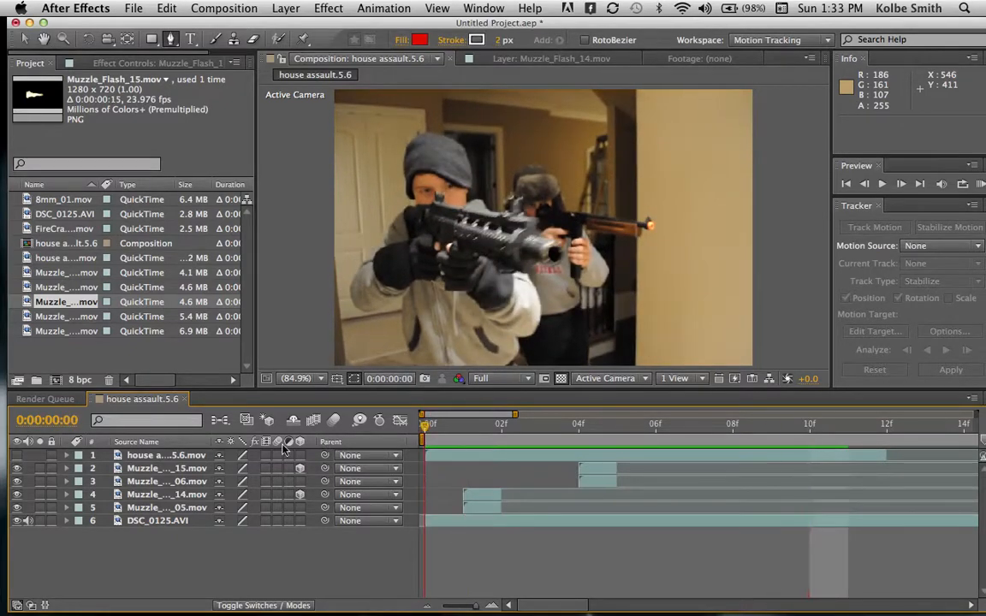
key("space")
key("space")
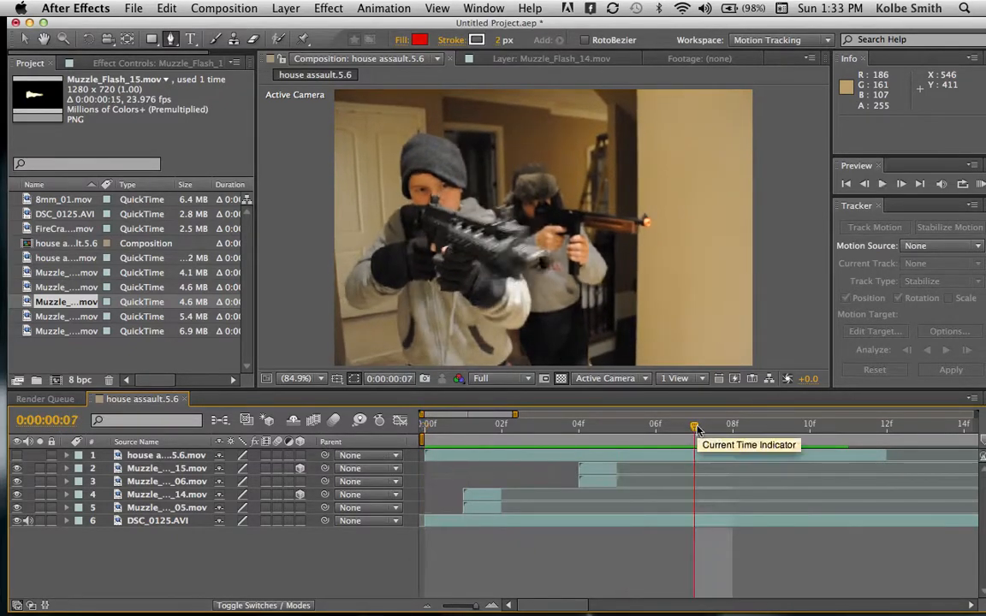
left_click_drag(694, 432, 432, 447)
Duplicate the Muzzle_Flash_14.mov and Muzzle_Flash_Straight_05.mov layers together, move the copies to start at frame 7, and go to that frame.
left_click(480, 500)
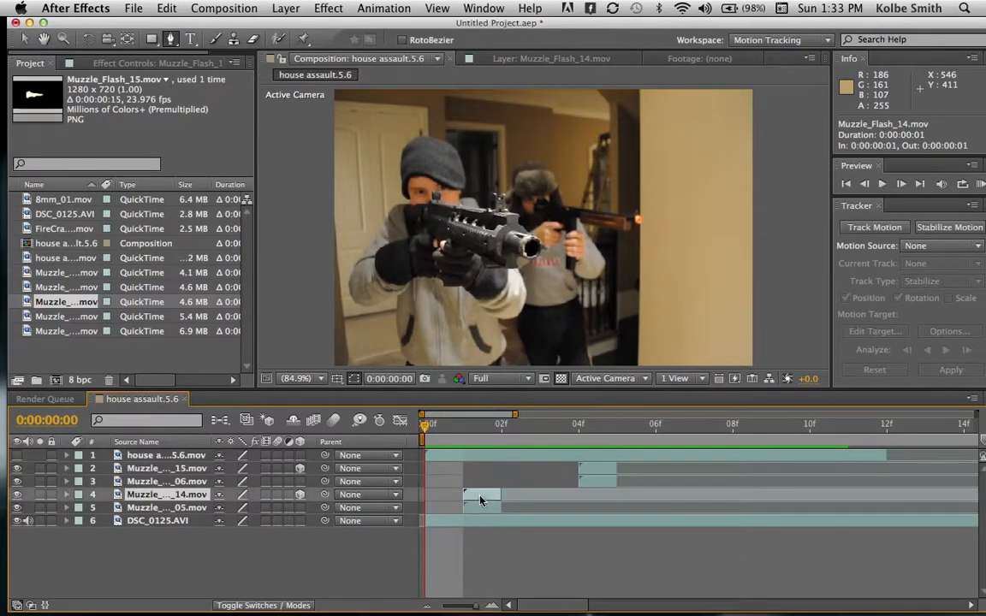
left_click(482, 513)
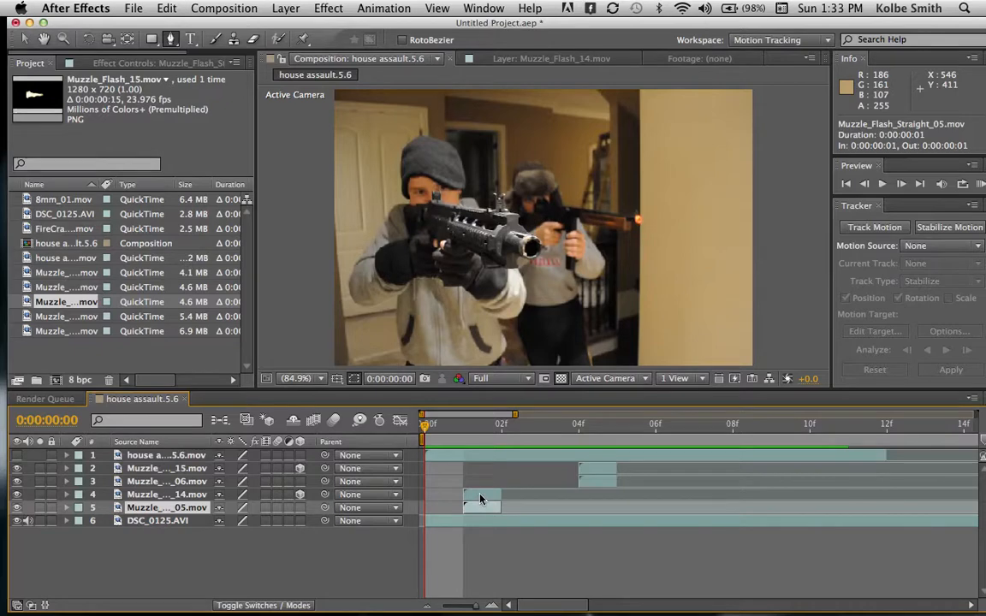
left_click(480, 497, "shift")
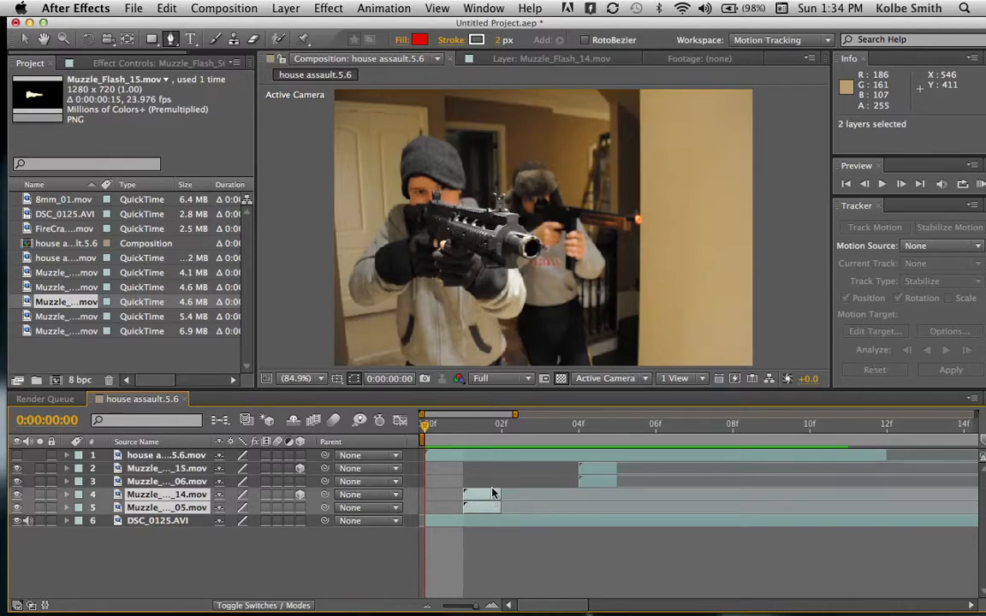
key("super+d")
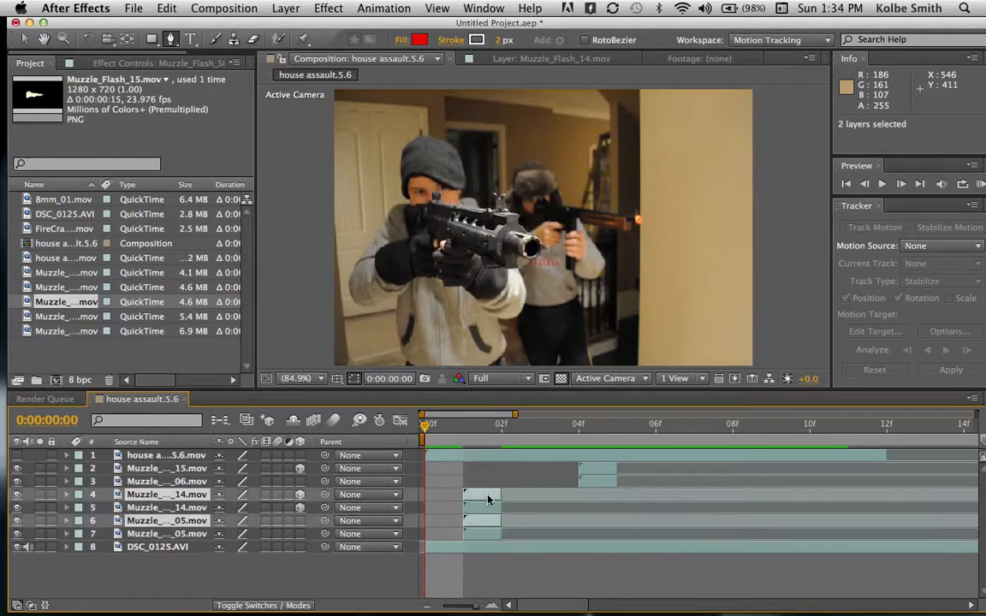
left_click_drag(488, 500, 704, 500)
left_click(625, 429)
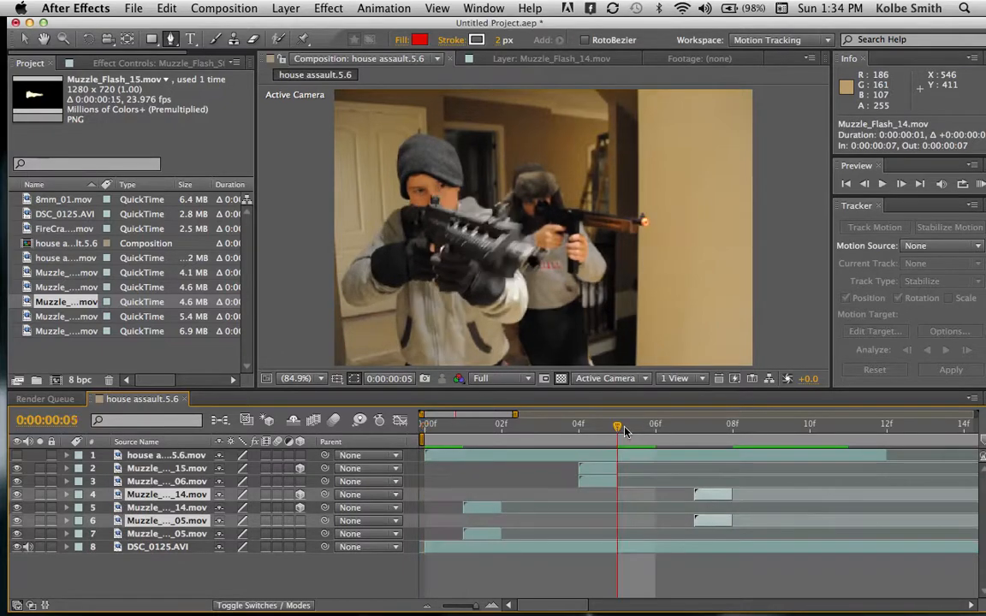
key("Page_Down")
key("Page_Down")
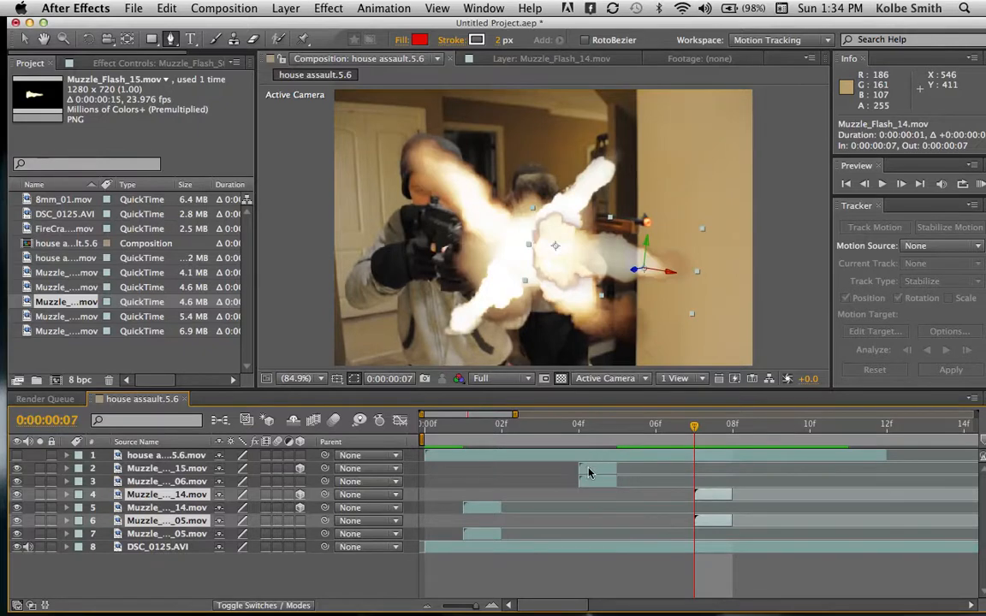
Rotate the Muzzle_Flash_Straight_05.mov copy that starts at frame 7 to -26°.
left_click(585, 468)
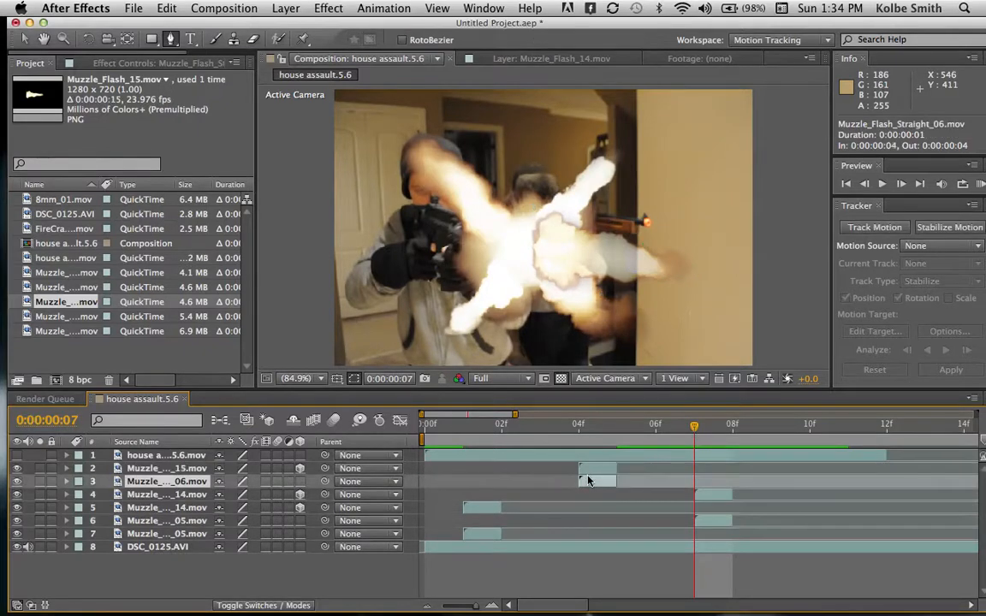
left_click_drag(541, 428, 689, 448)
left_click(702, 497)
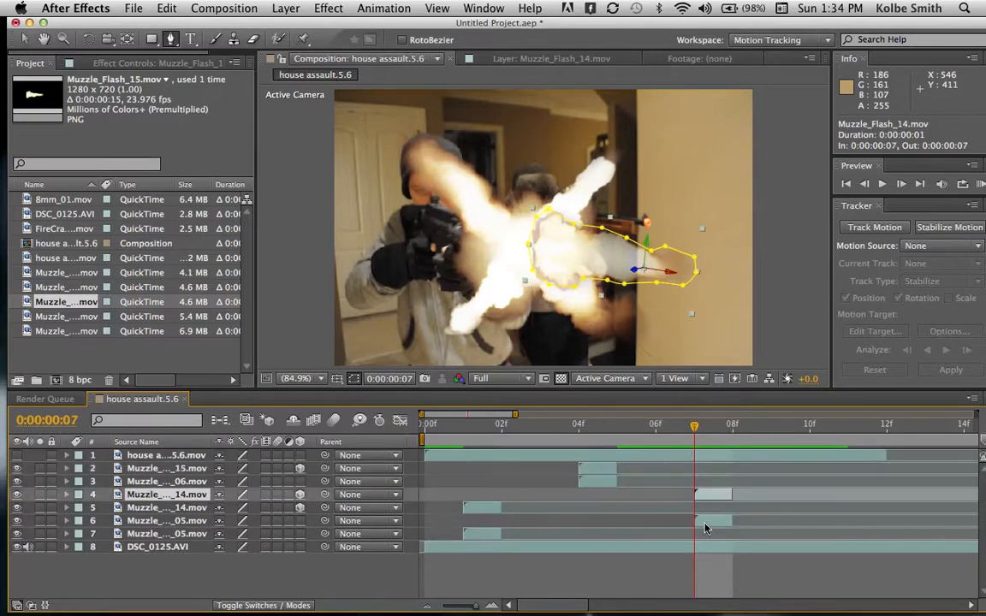
left_click(706, 519)
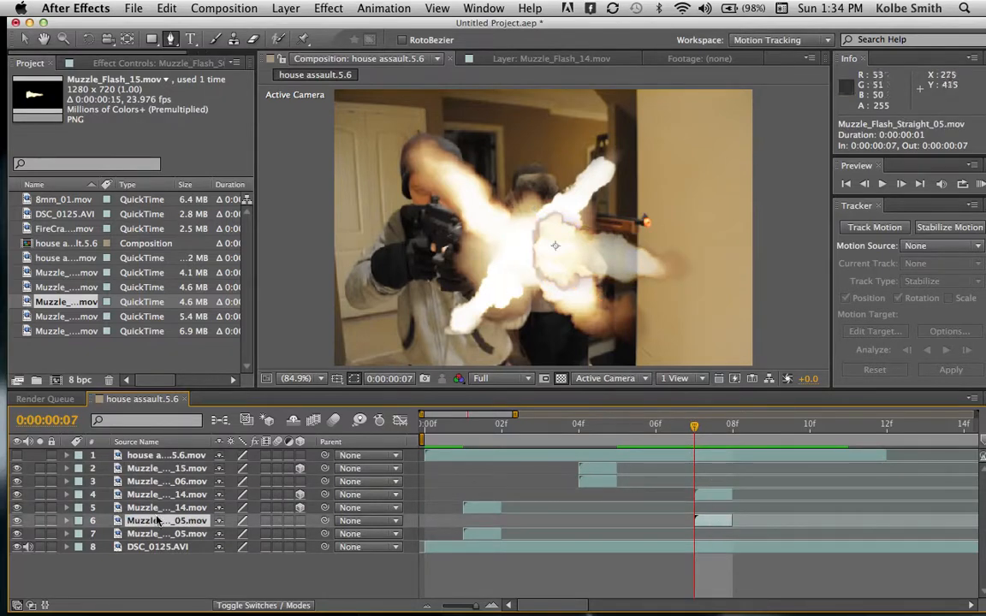
left_click(67, 522)
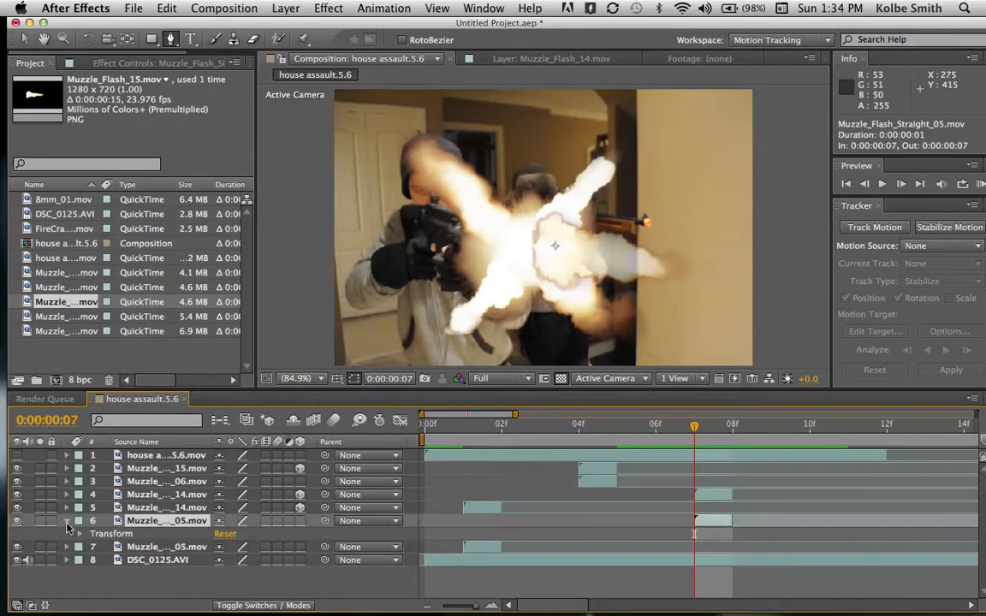
left_click(80, 532)
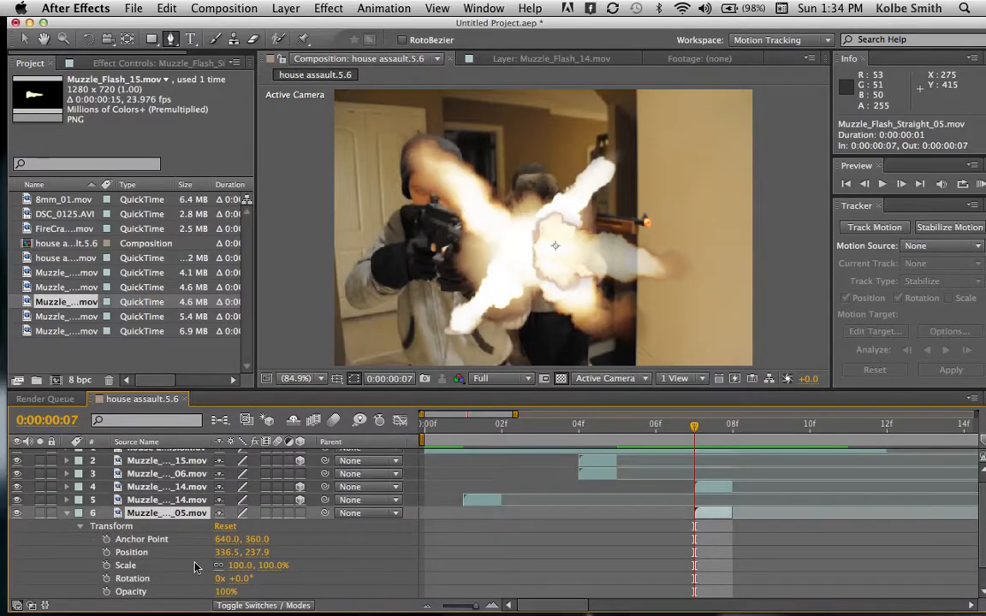
scroll(195, 567, "down", 2)
mouse_move(245, 554)
left_mouse_down()
mouse_move(236, 555)
mouse_move(245, 552)
left_mouse_up()
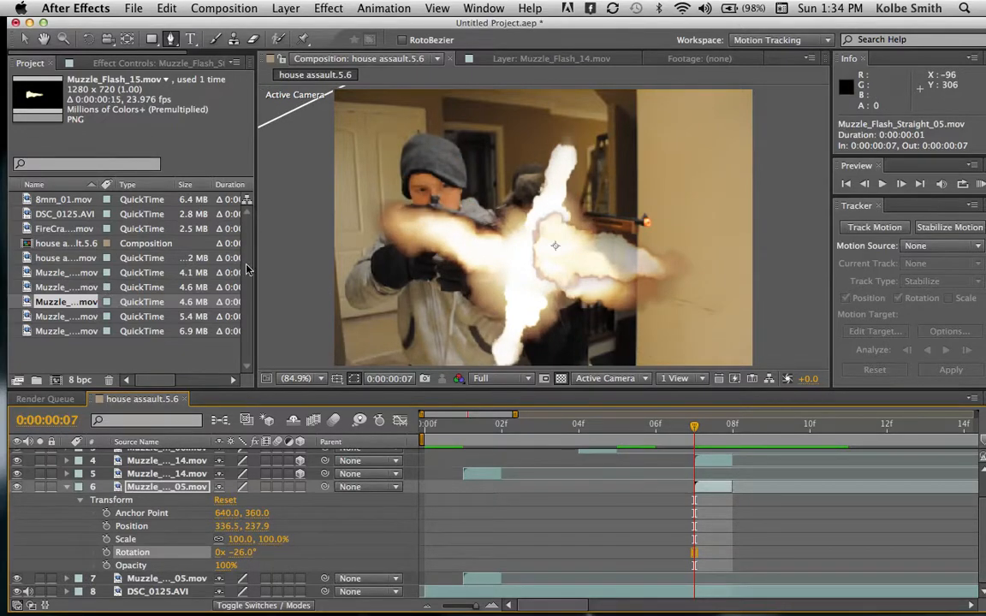
Move the rotated Muzzle_Flash_Straight_05.mov copy onto the gun muzzle at about 342, 237 and collapse its properties.
key("v")
mouse_move(475, 238)
left_mouse_down()
mouse_move(490, 296)
mouse_move(484, 251)
mouse_move(473, 248)
mouse_move(480, 254)
left_mouse_up()
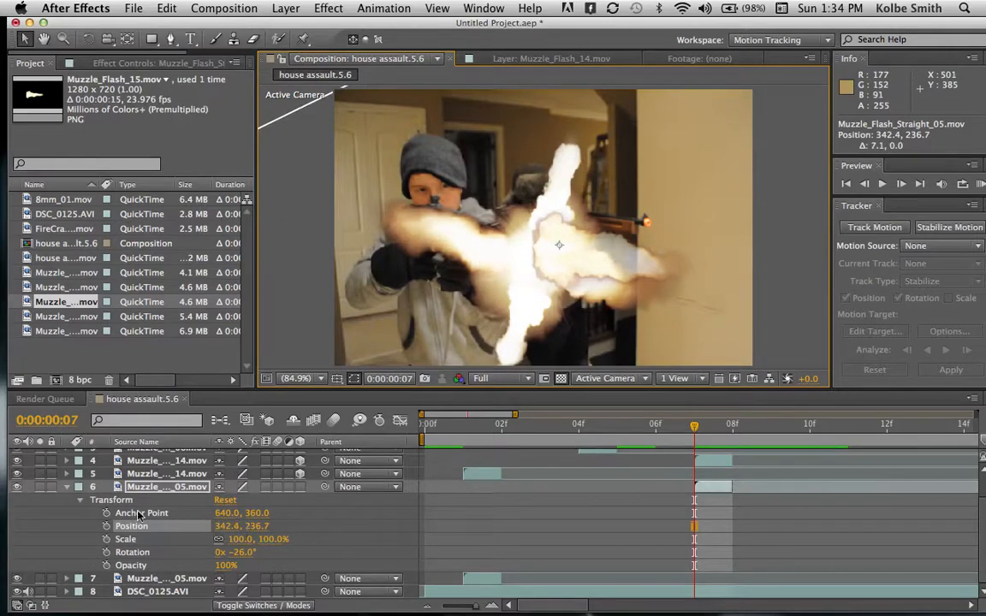
left_click(81, 501)
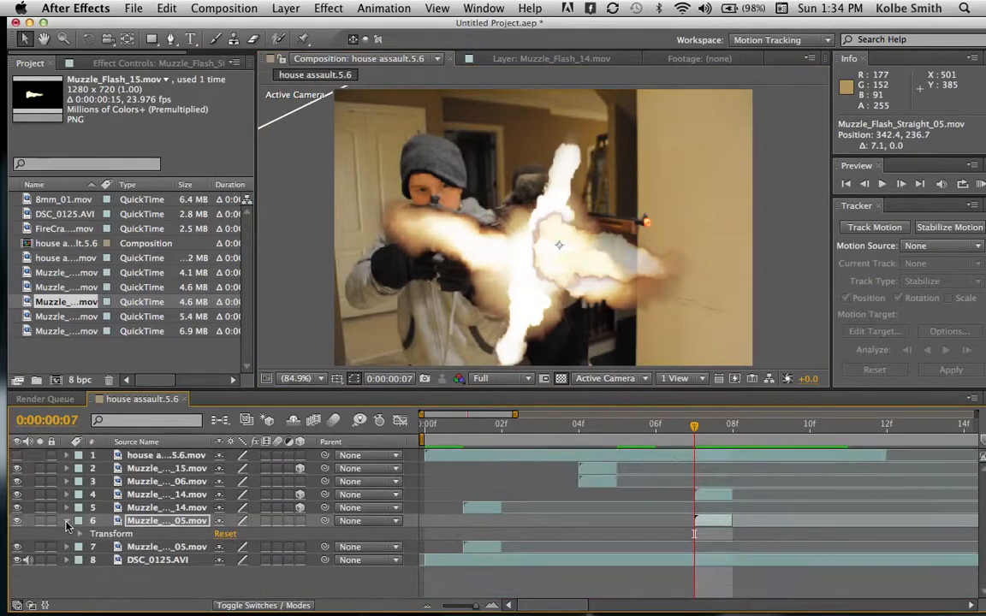
left_click(66, 520)
Scale the Muzzle_Flash_14.mov copy at frame 7 up to 74%.
left_click(67, 509)
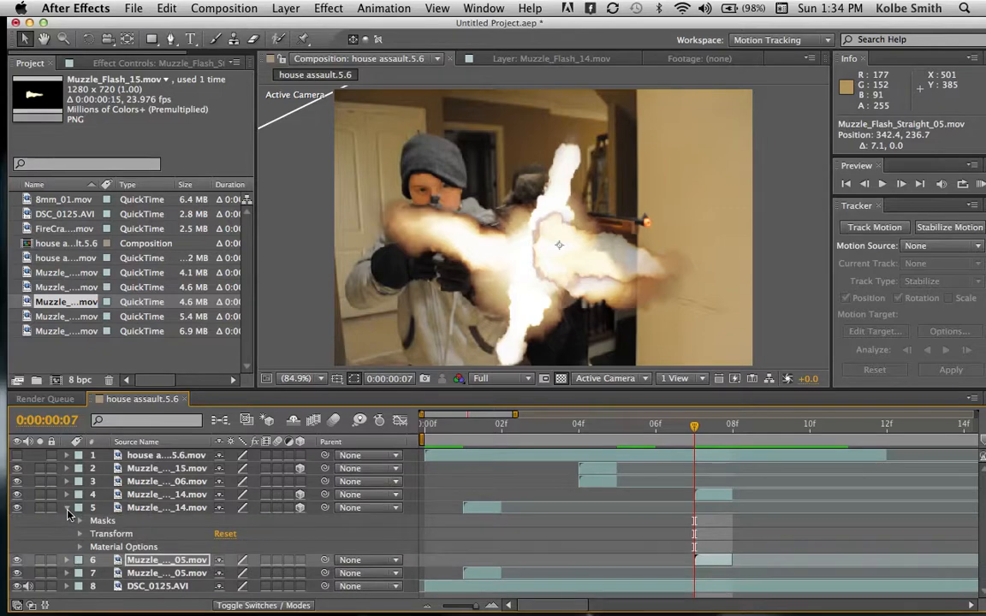
left_click(66, 508)
left_click(67, 495)
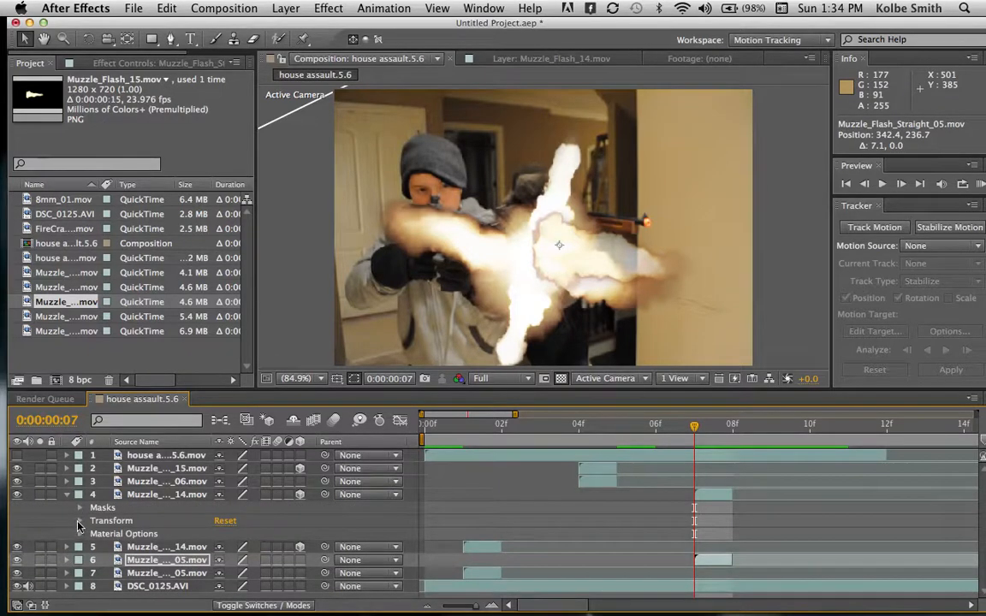
left_click(79, 522)
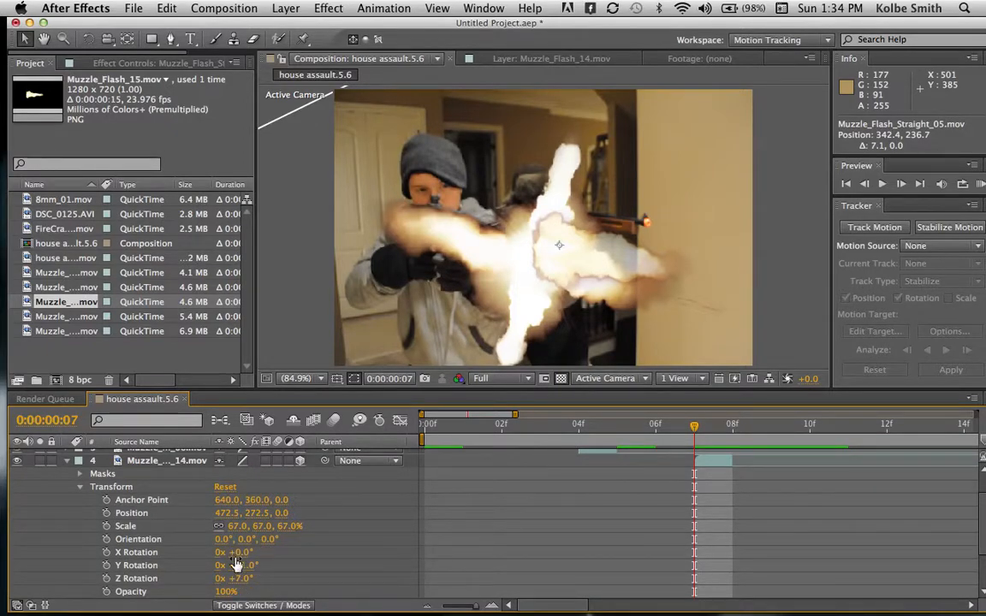
left_click_drag(261, 525, 275, 526)
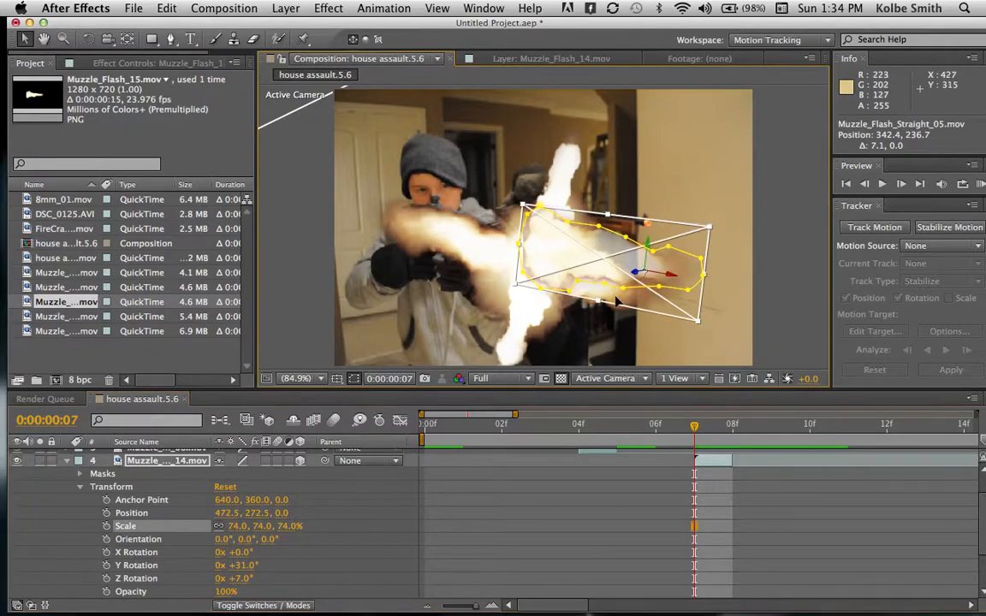
Move the Muzzle_Flash_14.mov copy at frame 7 to about 483, 288 and collapse its properties.
left_click_drag(612, 294, 623, 312)
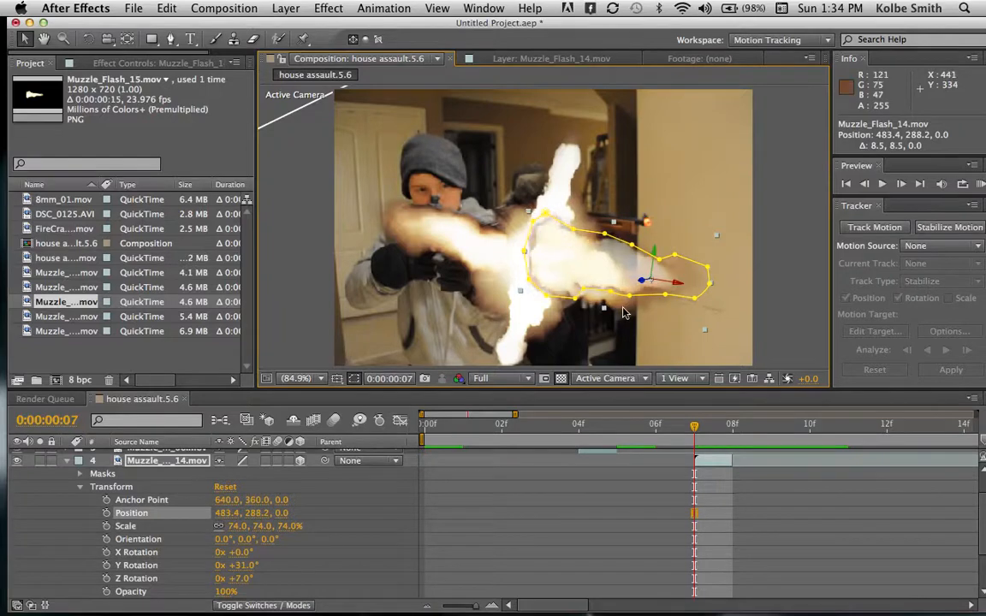
left_click(80, 490)
left_click(66, 459)
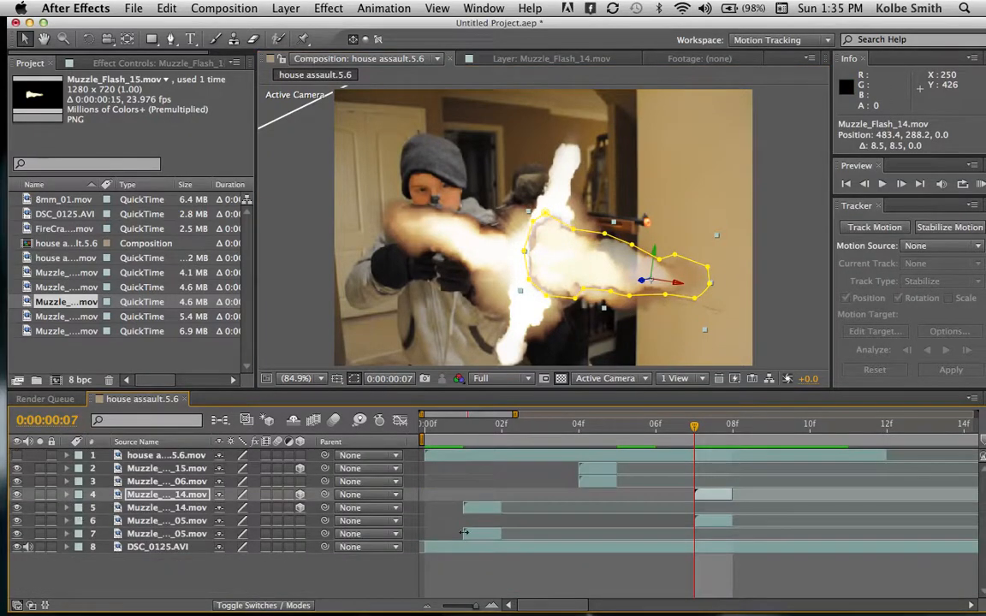
Play the composition repeatedly from its first frame to review all three muzzle flashes, and return to frame 0.
key("Home")
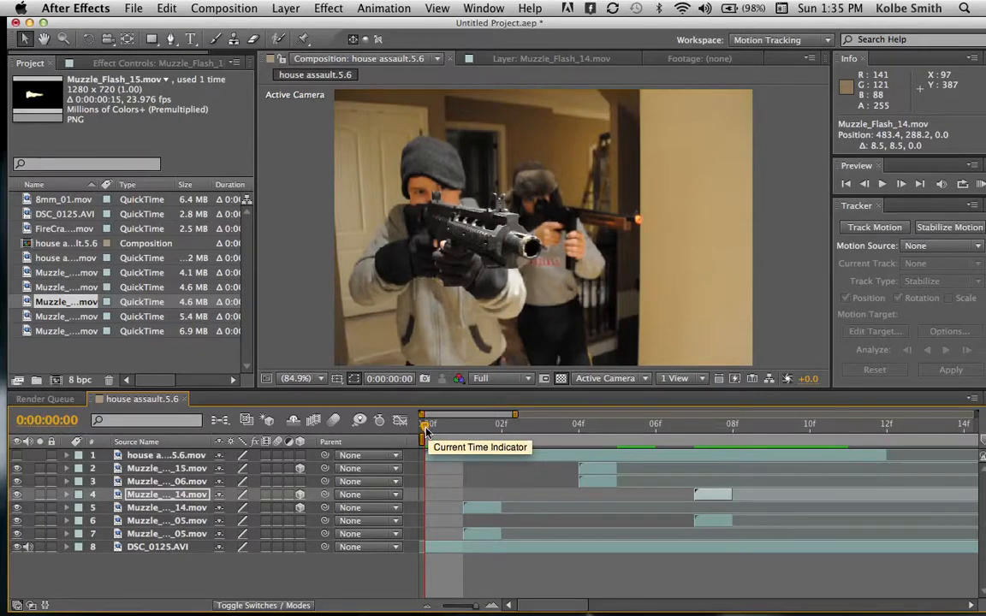
mouse_move(426, 428)
left_mouse_down()
mouse_move(451, 428)
mouse_move(428, 430)
left_mouse_up()
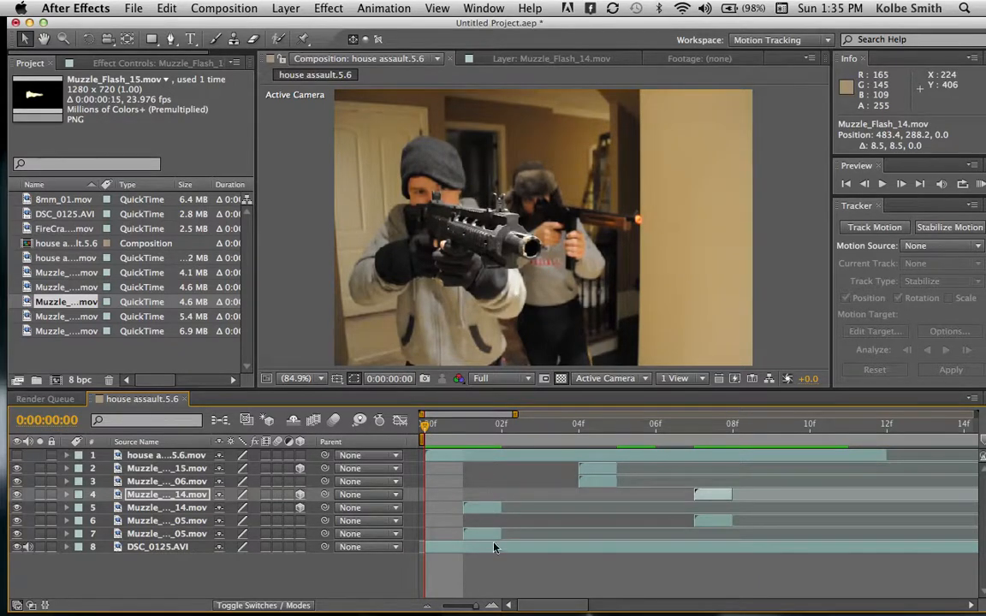
key("space")
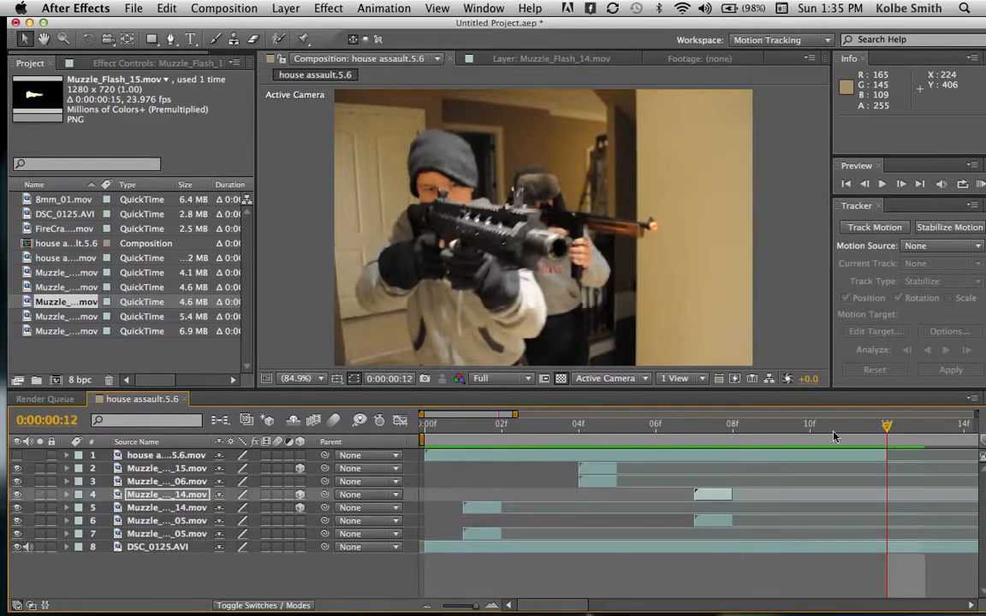
left_click_drag(883, 426, 167, 431)
key("space")
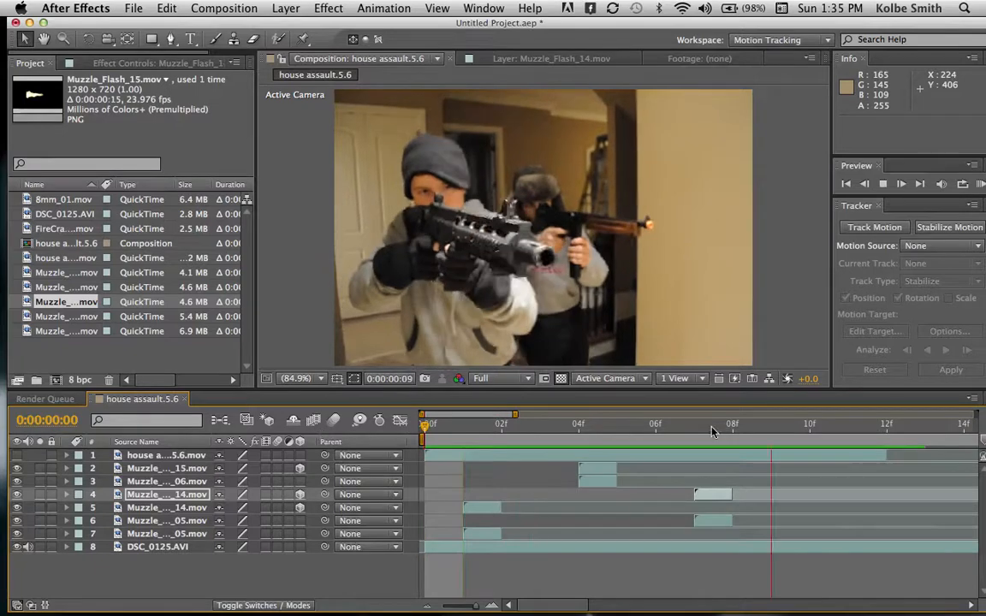
key("space")
left_click_drag(850, 428, 425, 431)
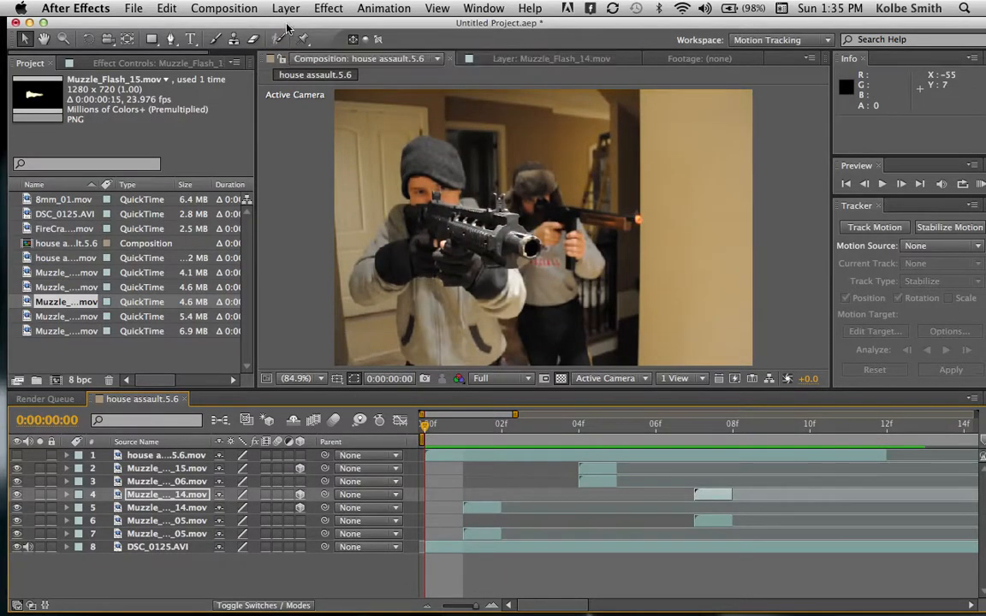
left_click_drag(287, 24, 273, 24)
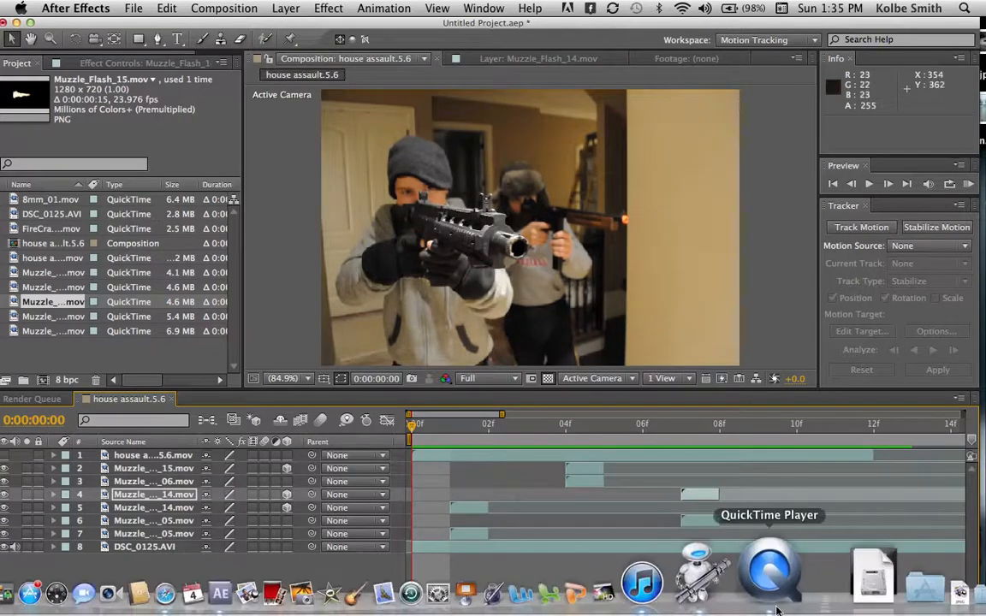
right_click(768, 569)
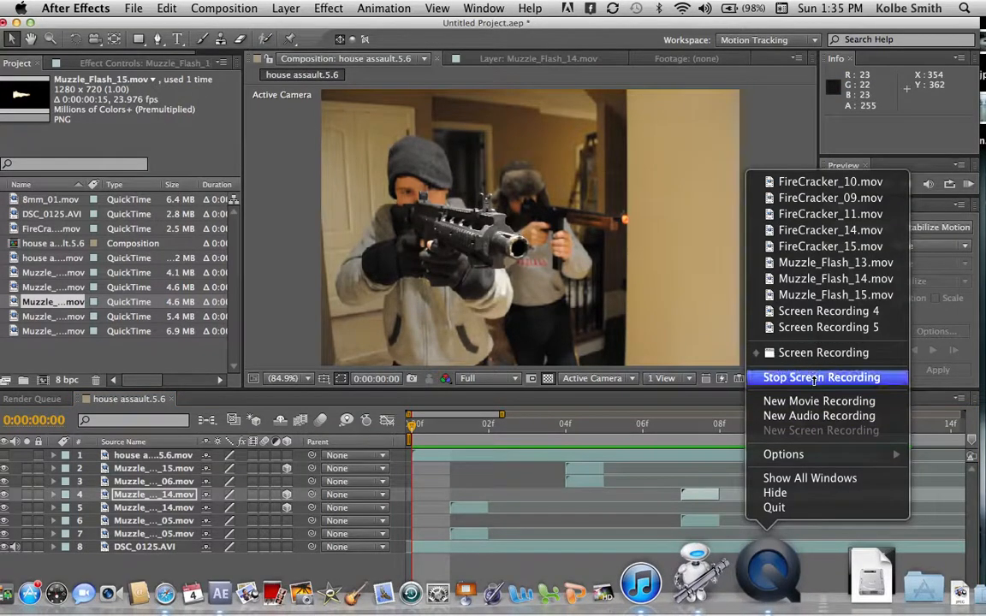